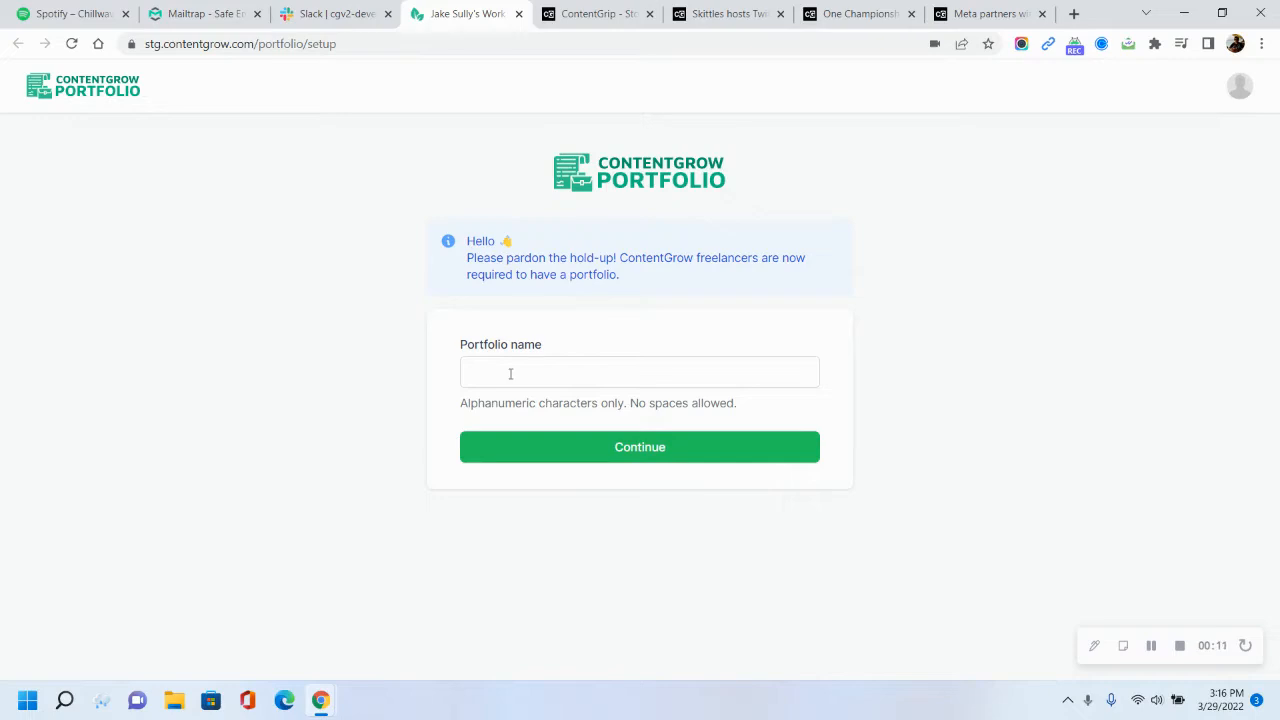
Enter a portfolio name matching the freelancer's name, without spaces, and continue
{"action": "left_click", "coordinate": [510, 374]}
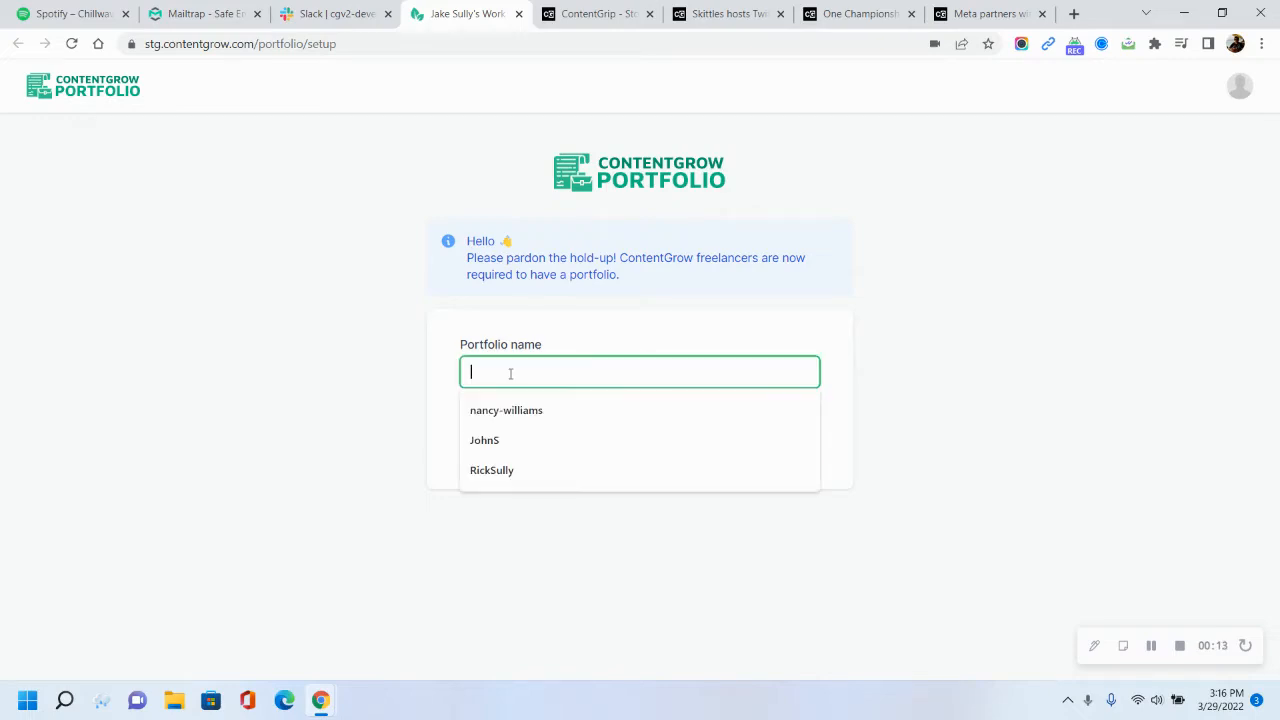
{"action": "type", "text": "JakeSully"}
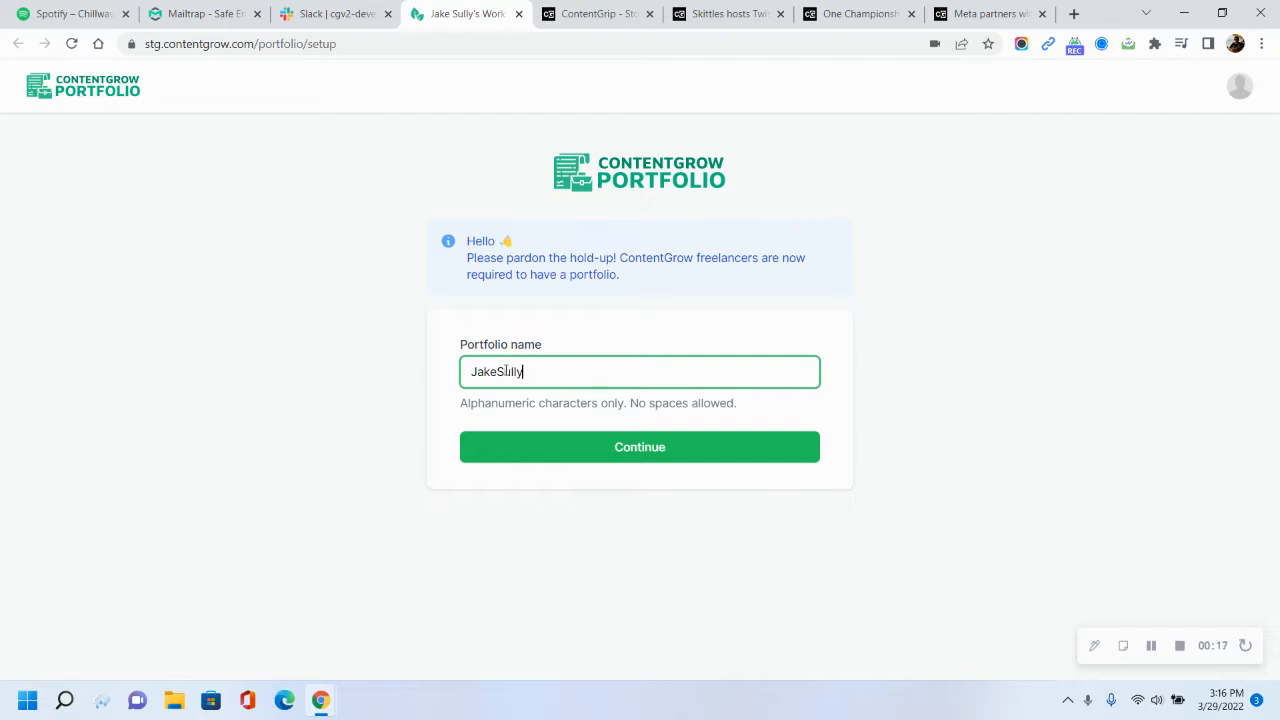
{"action": "left_click", "coordinate": [617, 455]}
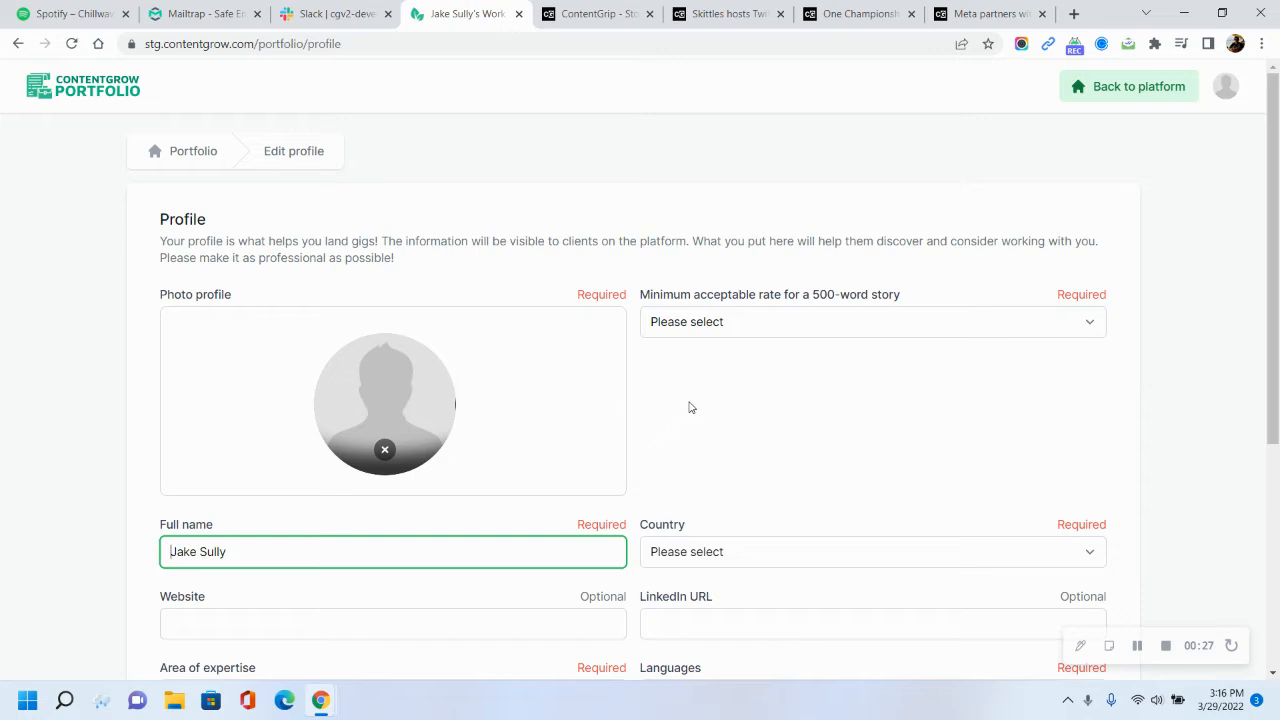
Replace the profile photo by removing the current one and uploading a portrait image from the Desktop
{"action": "scroll", "coordinate": [689, 407], "scroll_direction": "down", "scroll_amount": 4}
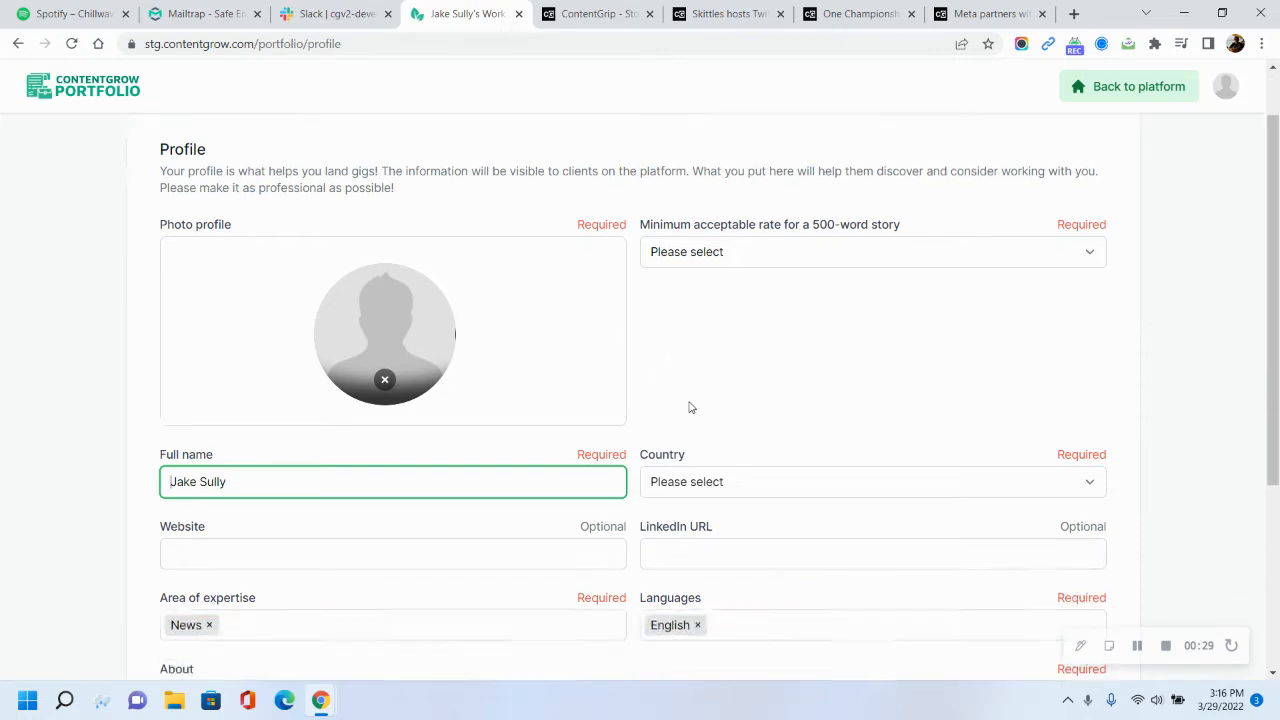
{"action": "scroll", "coordinate": [689, 407], "scroll_direction": "up", "scroll_amount": 3}
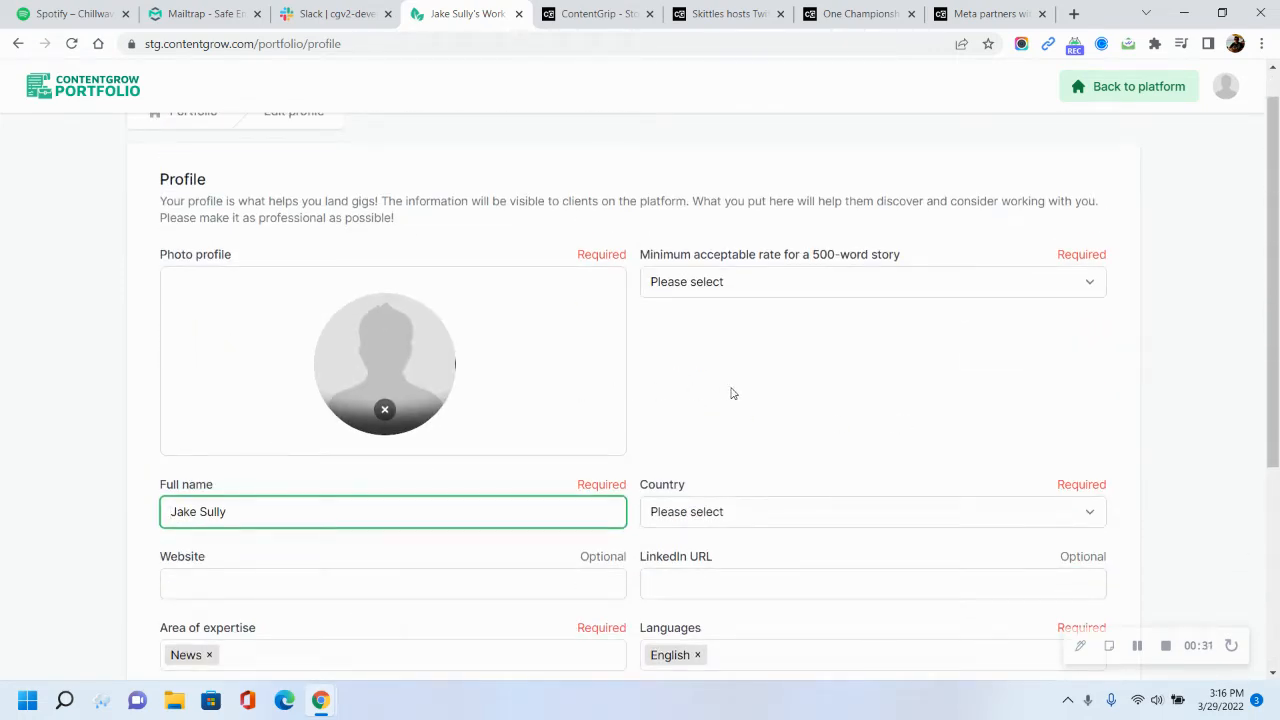
{"action": "left_click", "coordinate": [385, 410]}
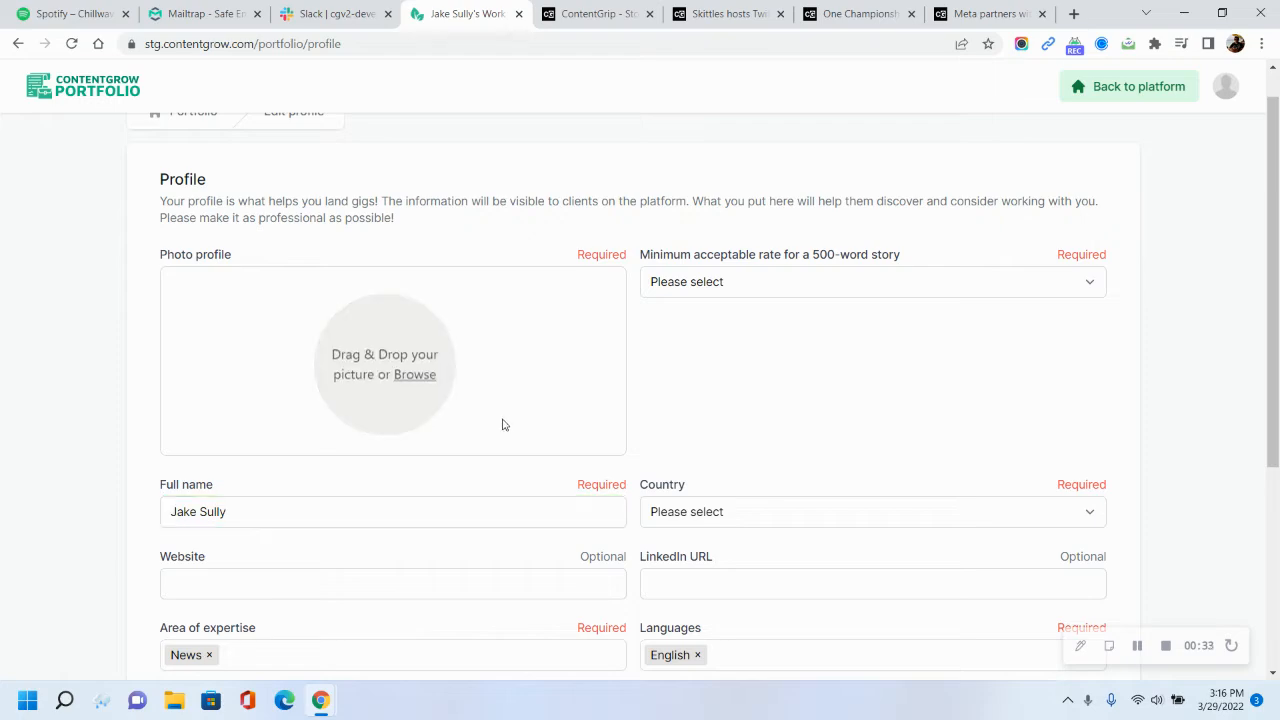
{"action": "left_click", "coordinate": [421, 378]}
{"action": "scroll", "coordinate": [380, 282], "scroll_direction": "down", "scroll_amount": 1}
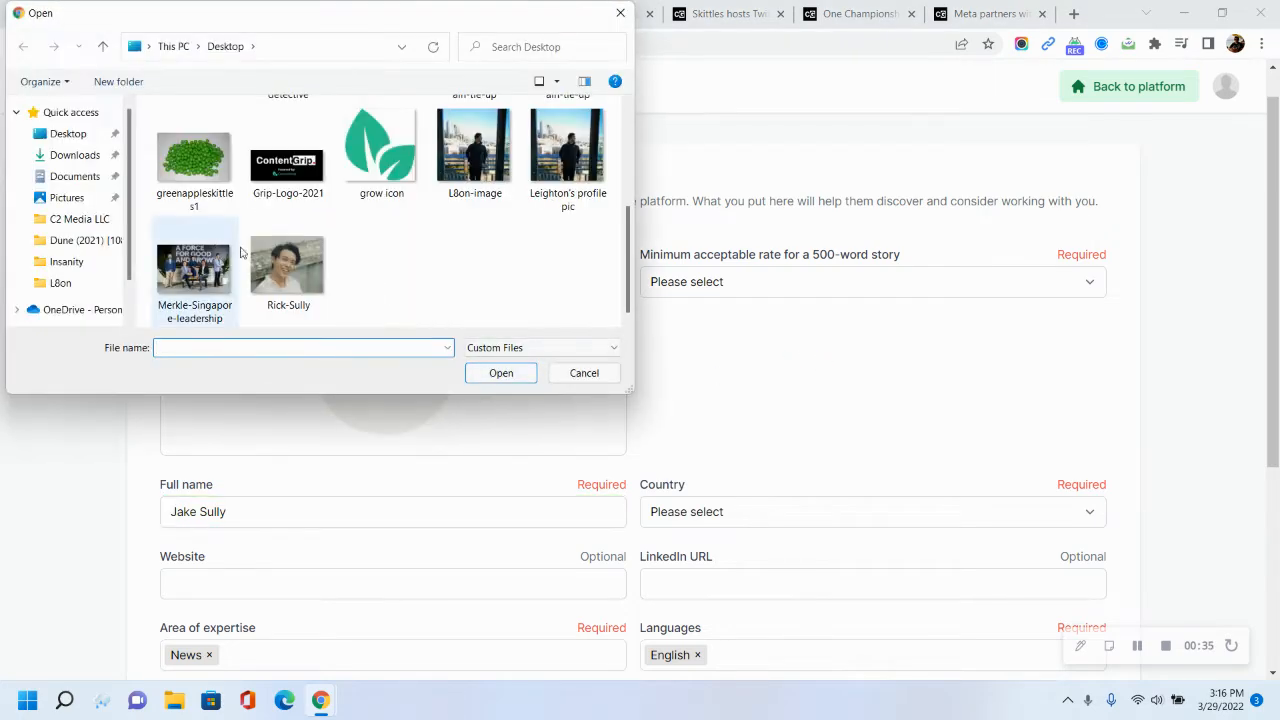
{"action": "left_click", "coordinate": [287, 268]}
{"action": "left_click", "coordinate": [502, 372]}
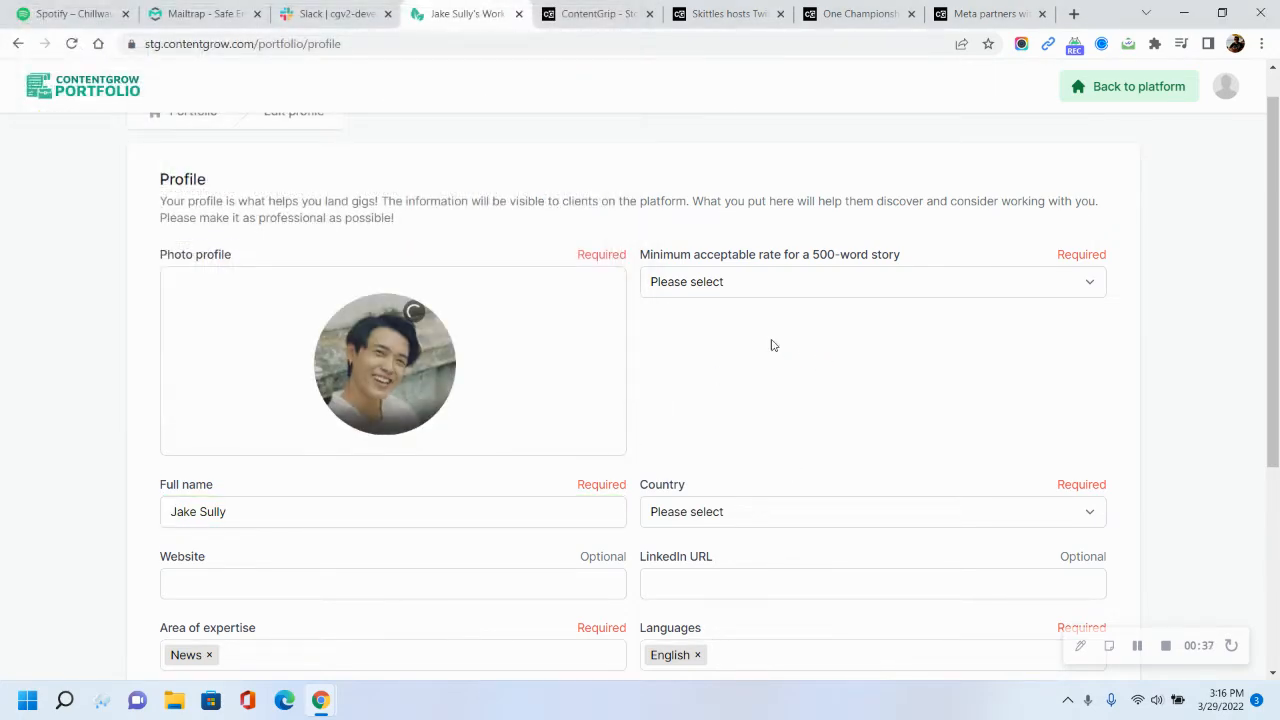
Set the minimum acceptable rate to US$50 - US$100 and the country to United States
{"action": "left_click", "coordinate": [799, 287]}
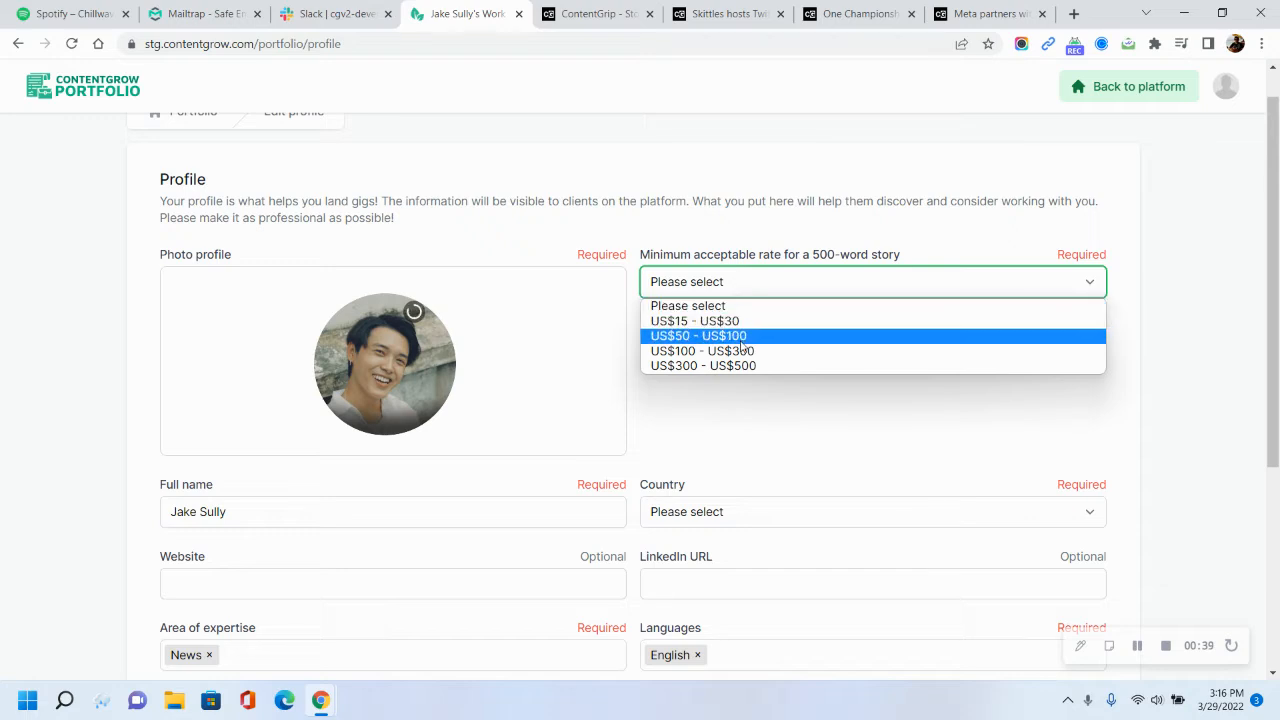
{"action": "left_click", "coordinate": [742, 338]}
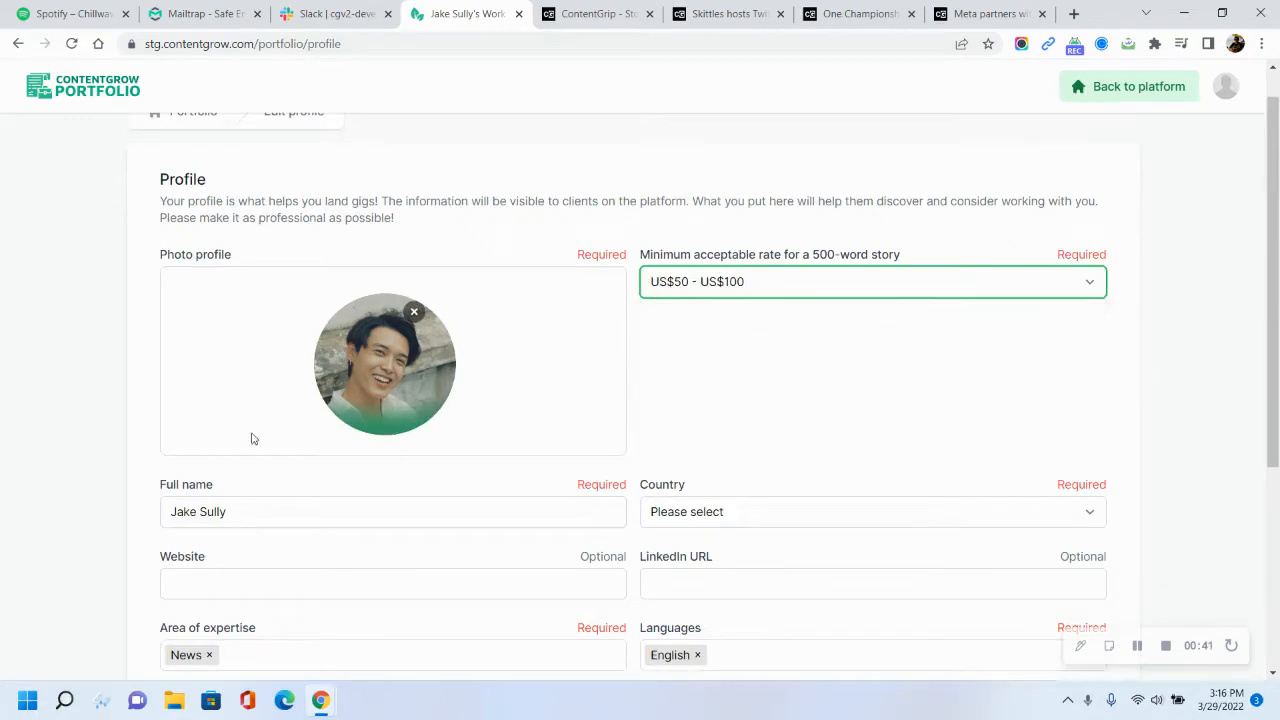
{"action": "scroll", "coordinate": [255, 437], "scroll_direction": "down", "scroll_amount": 2}
{"action": "left_click", "coordinate": [726, 350]}
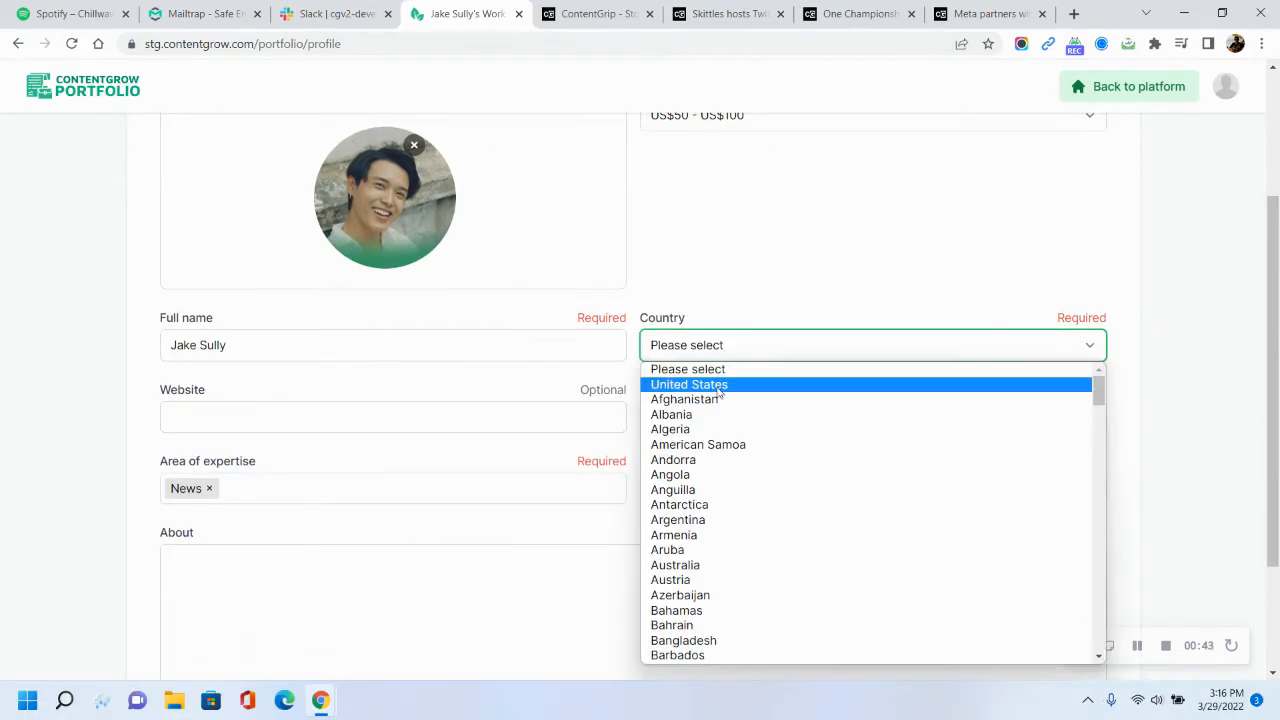
{"action": "left_click", "coordinate": [722, 382]}
{"action": "left_click", "coordinate": [248, 418]}
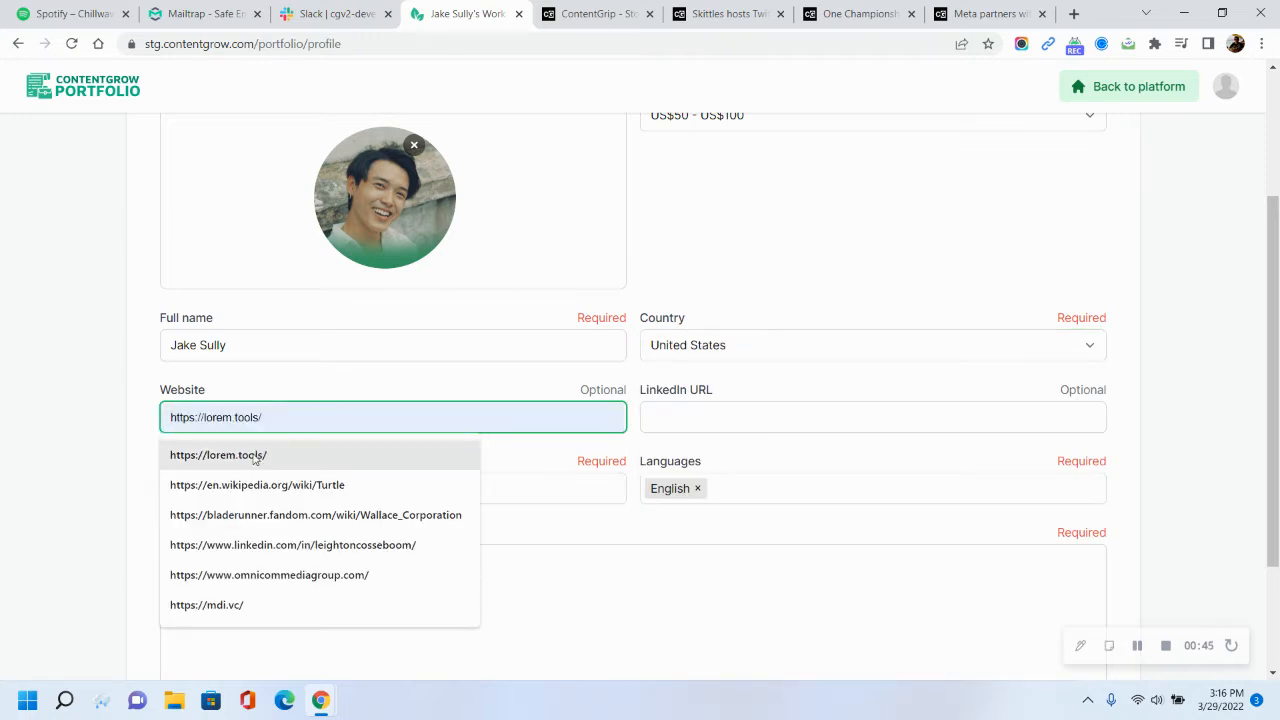
{"action": "left_click", "coordinate": [255, 456]}
{"action": "left_click", "coordinate": [689, 420]}
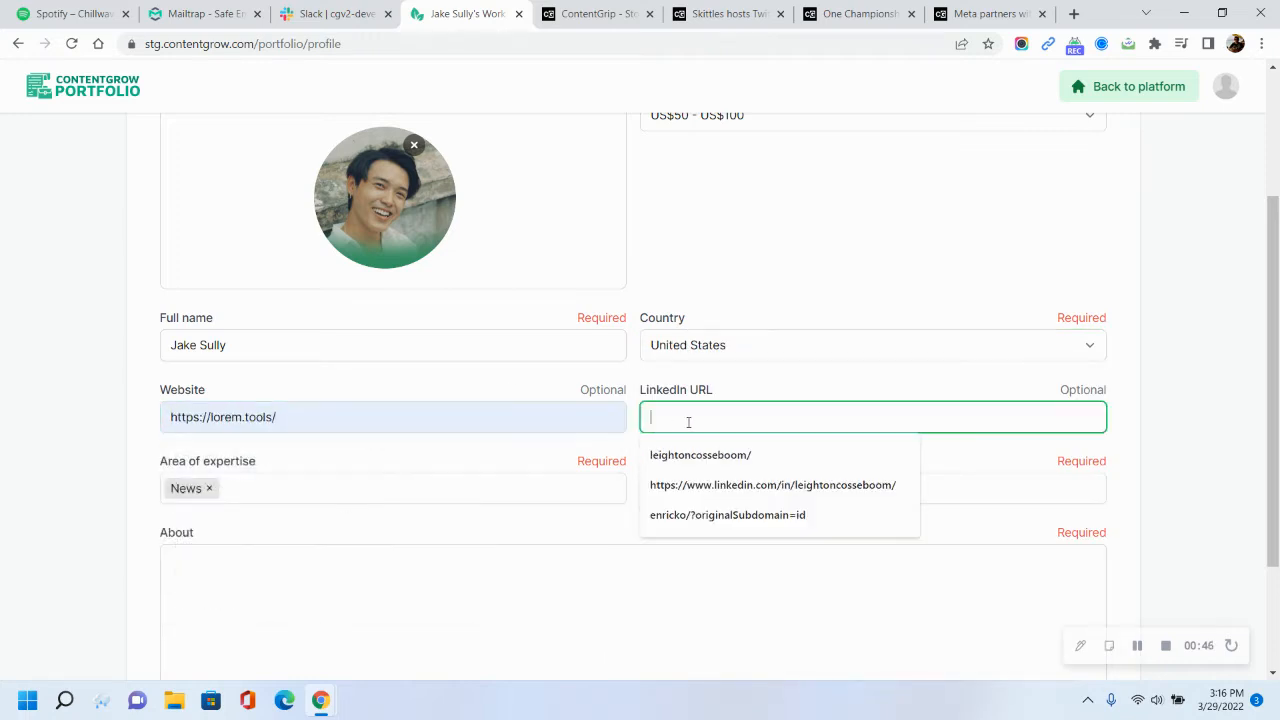
{"action": "left_click", "coordinate": [745, 486]}
Add Business & Finance and B2B Content to the areas of expertise
{"action": "left_click", "coordinate": [292, 492]}
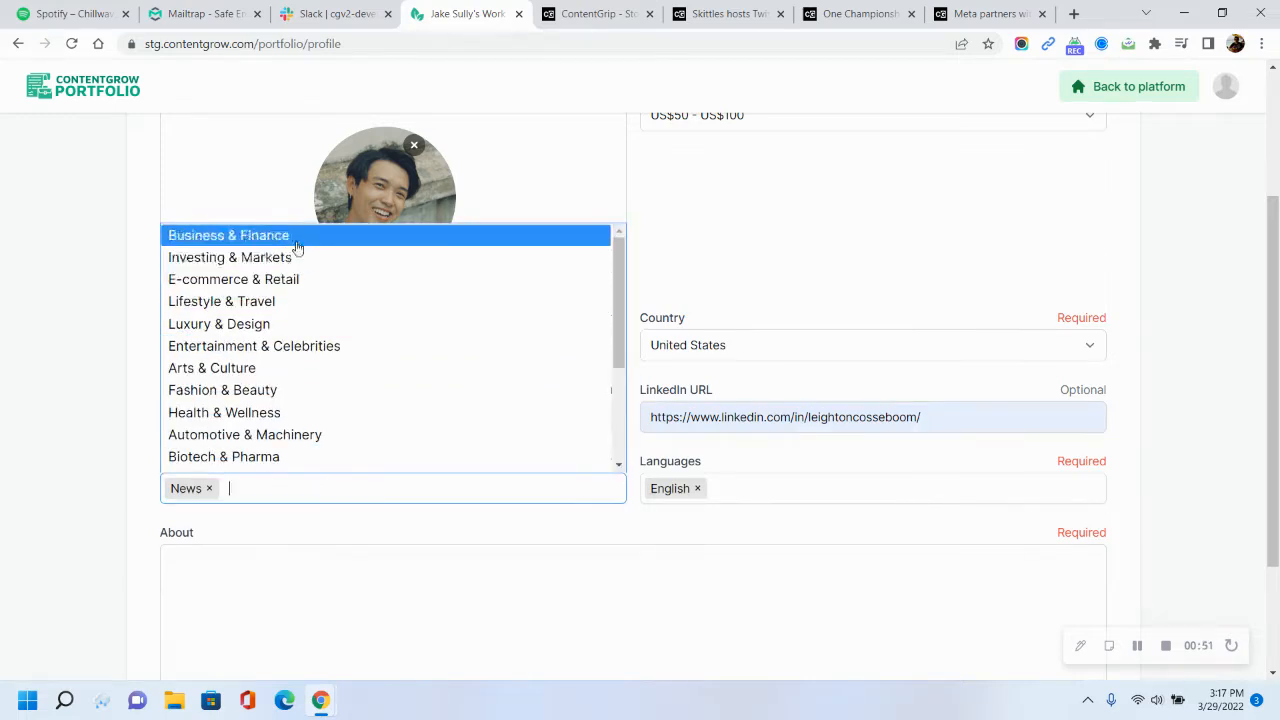
{"action": "left_click", "coordinate": [295, 237]}
{"action": "scroll", "coordinate": [360, 443], "scroll_direction": "down", "scroll_amount": 5}
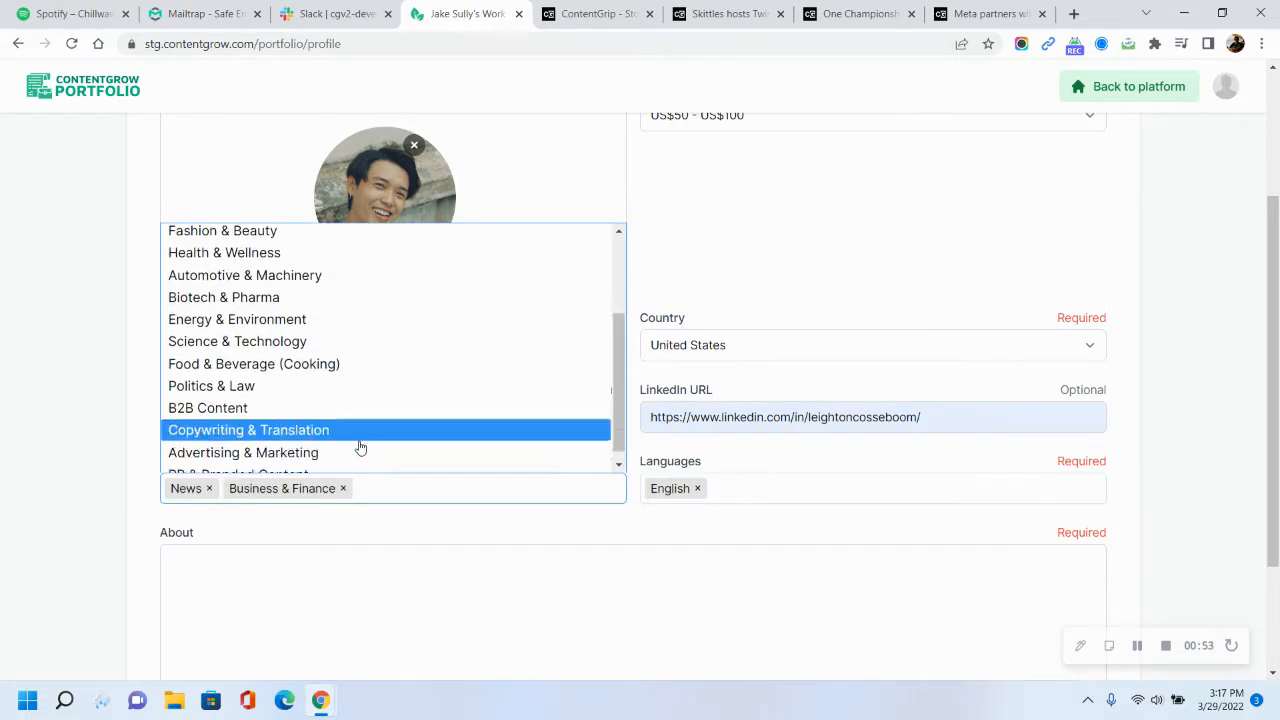
{"action": "left_click", "coordinate": [329, 396]}
{"action": "left_click", "coordinate": [383, 530]}
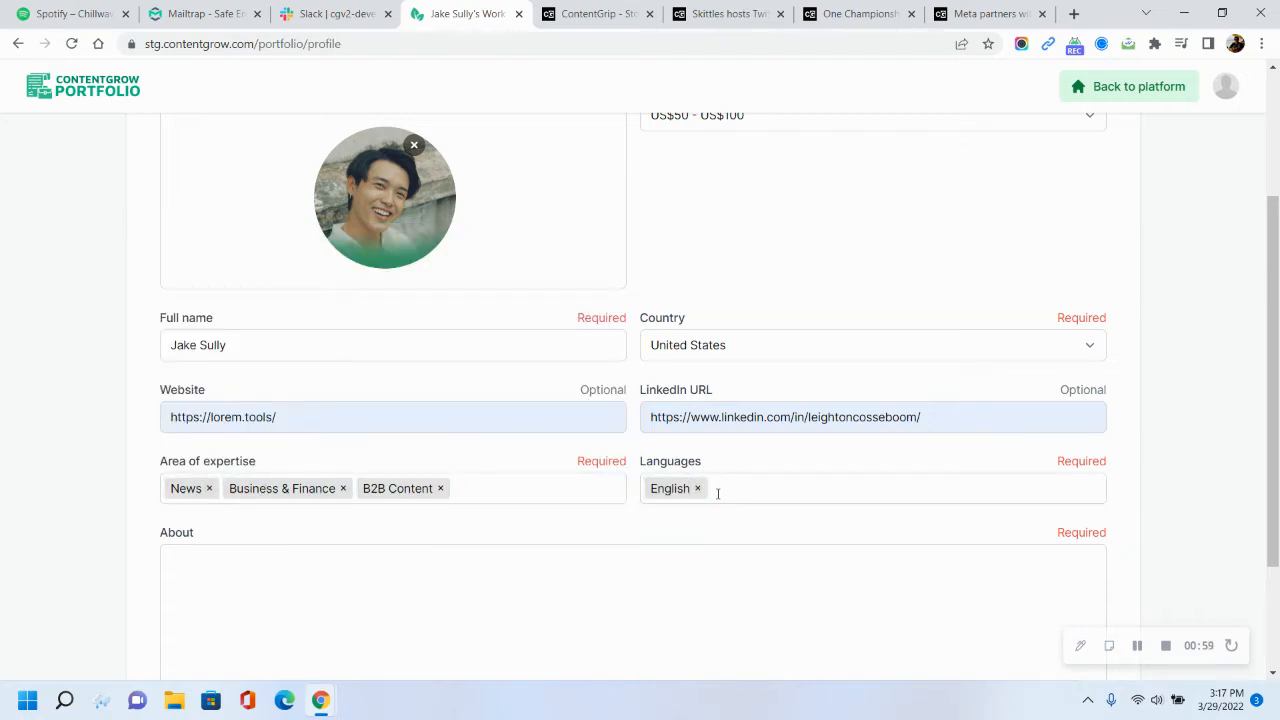
Write an About text introducing an American journalist in Southeast Asia covering news, business, and marketing technology, inviting collaboration
{"action": "scroll", "coordinate": [618, 570], "scroll_direction": "down", "scroll_amount": 2}
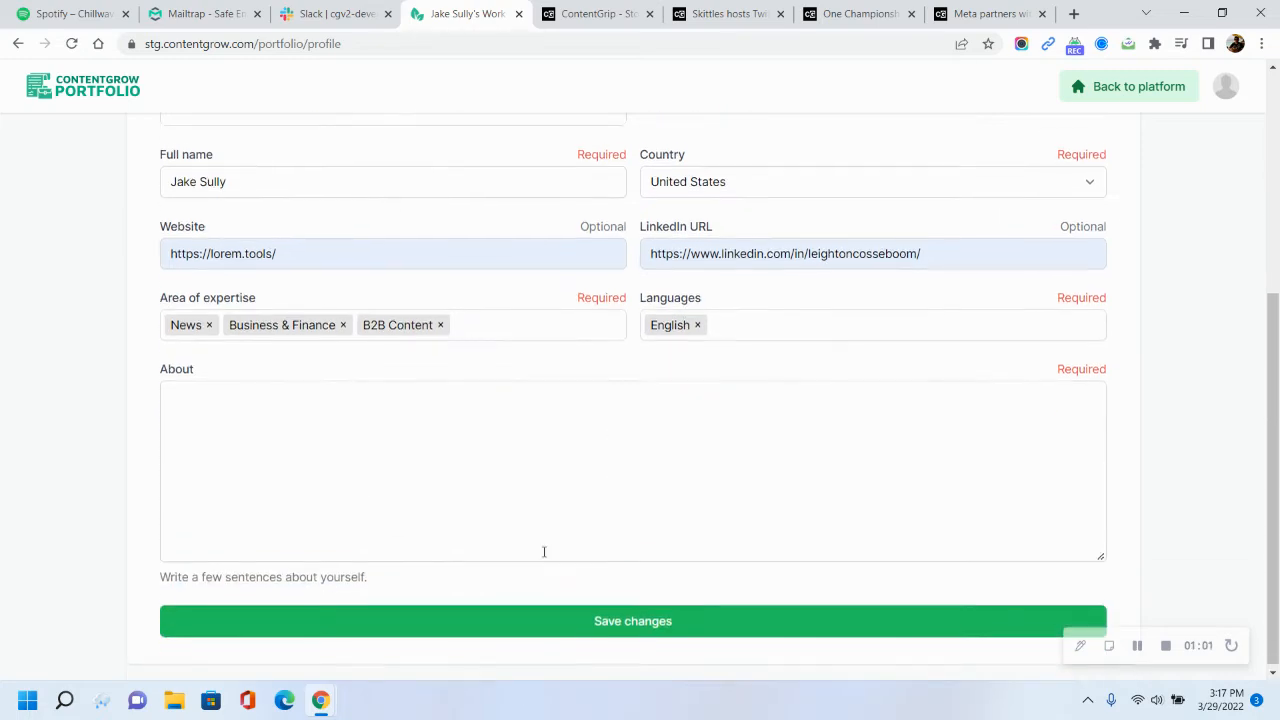
{"action": "left_click", "coordinate": [268, 415]}
{"action": "type", "text": "I am an American journa"}
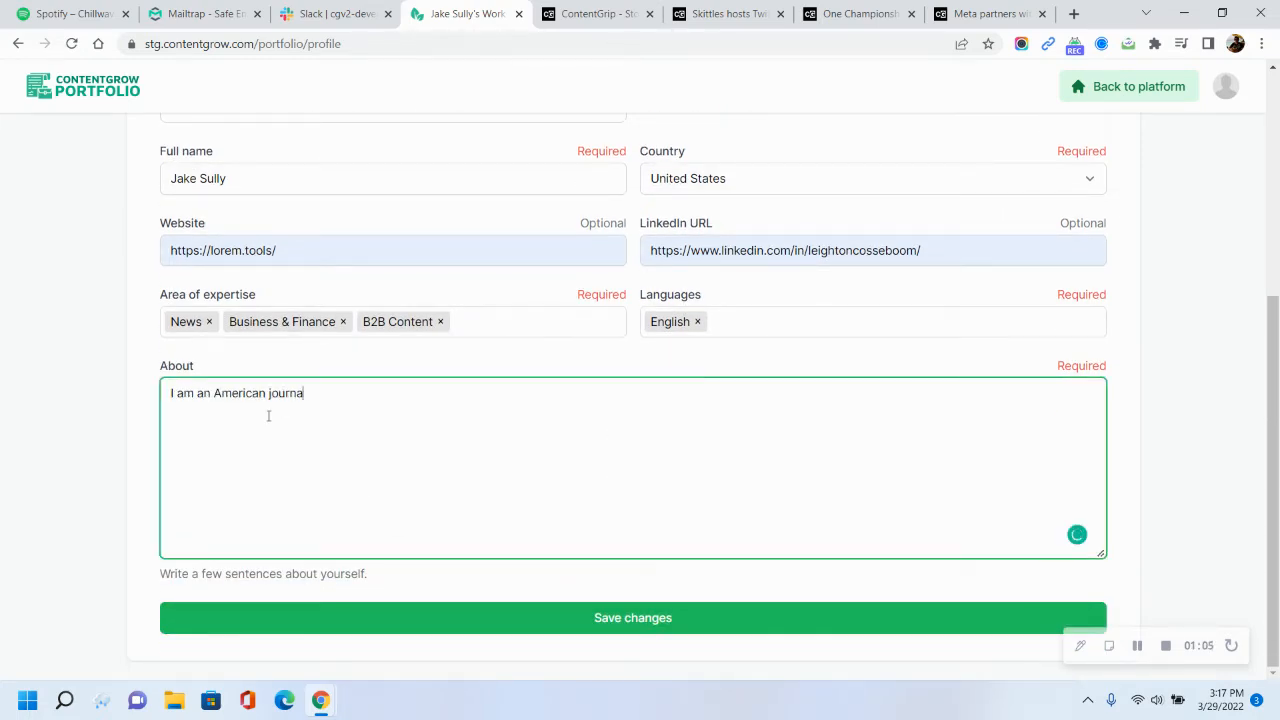
{"action": "type", "text": "list in sout"}
{"action": "key", "text": "BackSpace"}
{"action": "key", "text": "BackSpace"}
{"action": "key", "text": "BackSpace"}
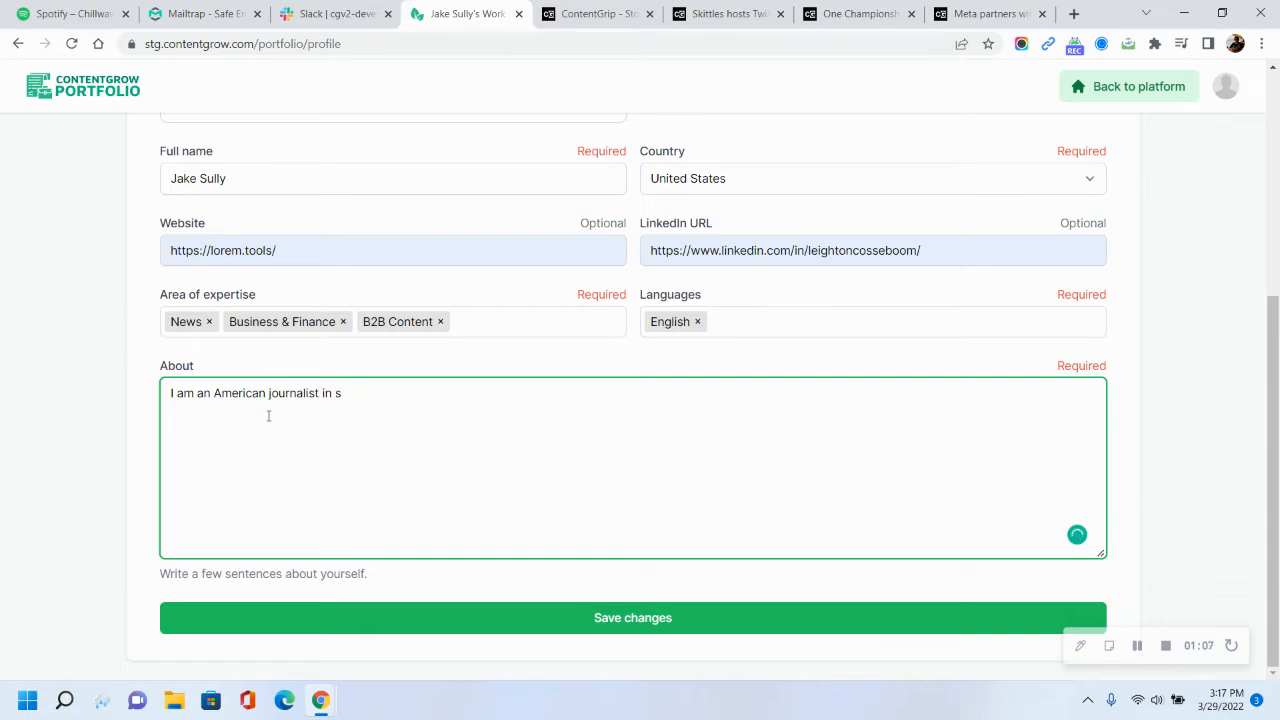
{"action": "type", "text": "outheast Asia. I cover a ver"}
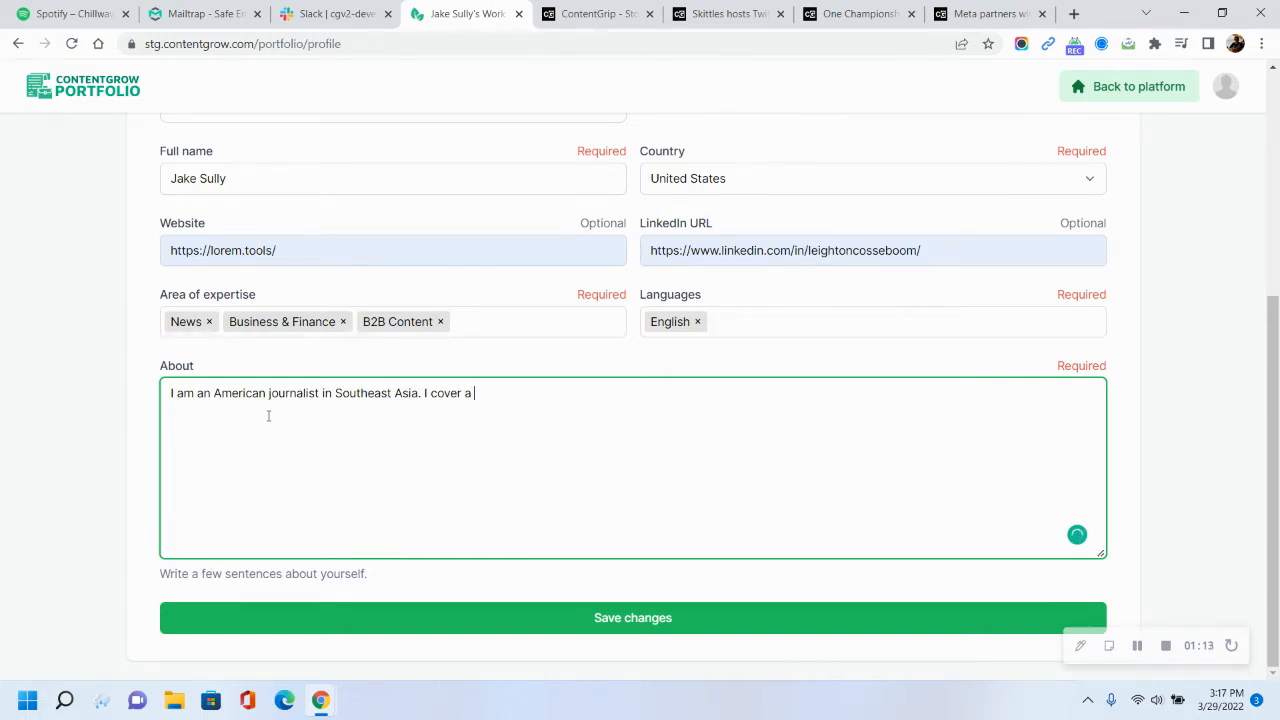
{"action": "type", "text": "iety of topics, such as news, business, and marketing tech"}
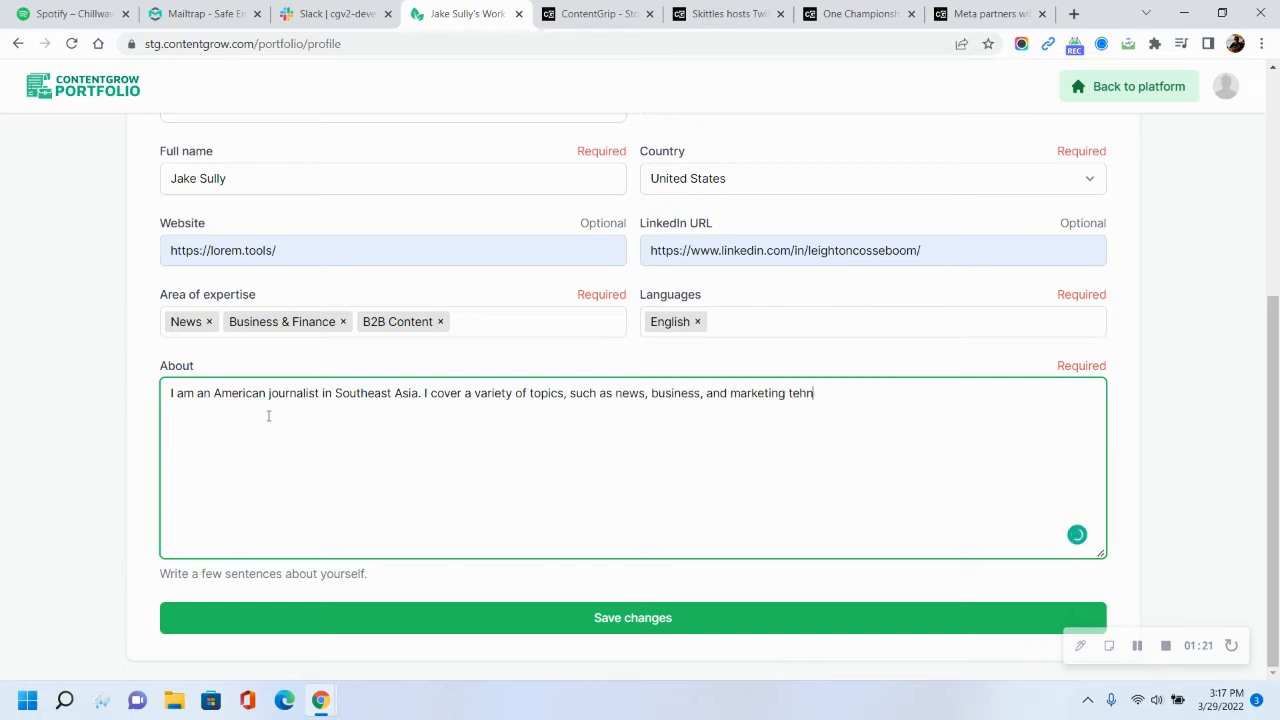
{"action": "type", "text": "nology. Please reach out if "}
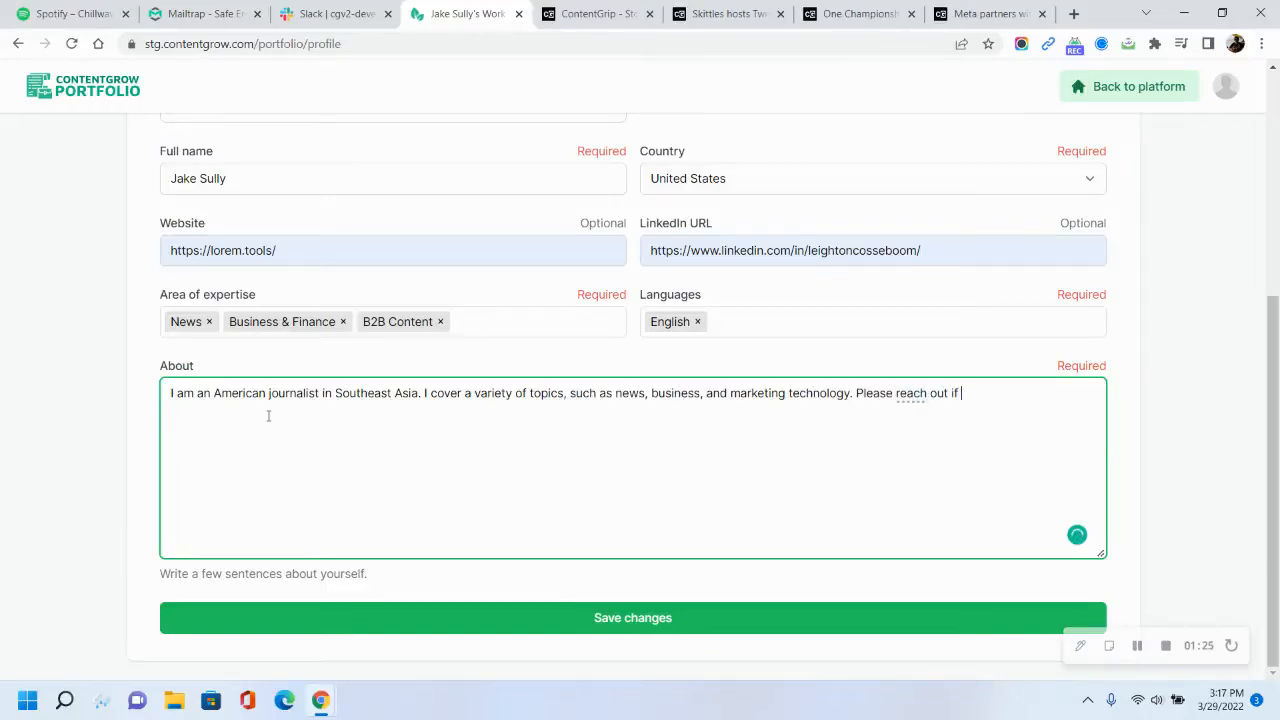
{"action": "type", "text": "you'd like to work with me!"}
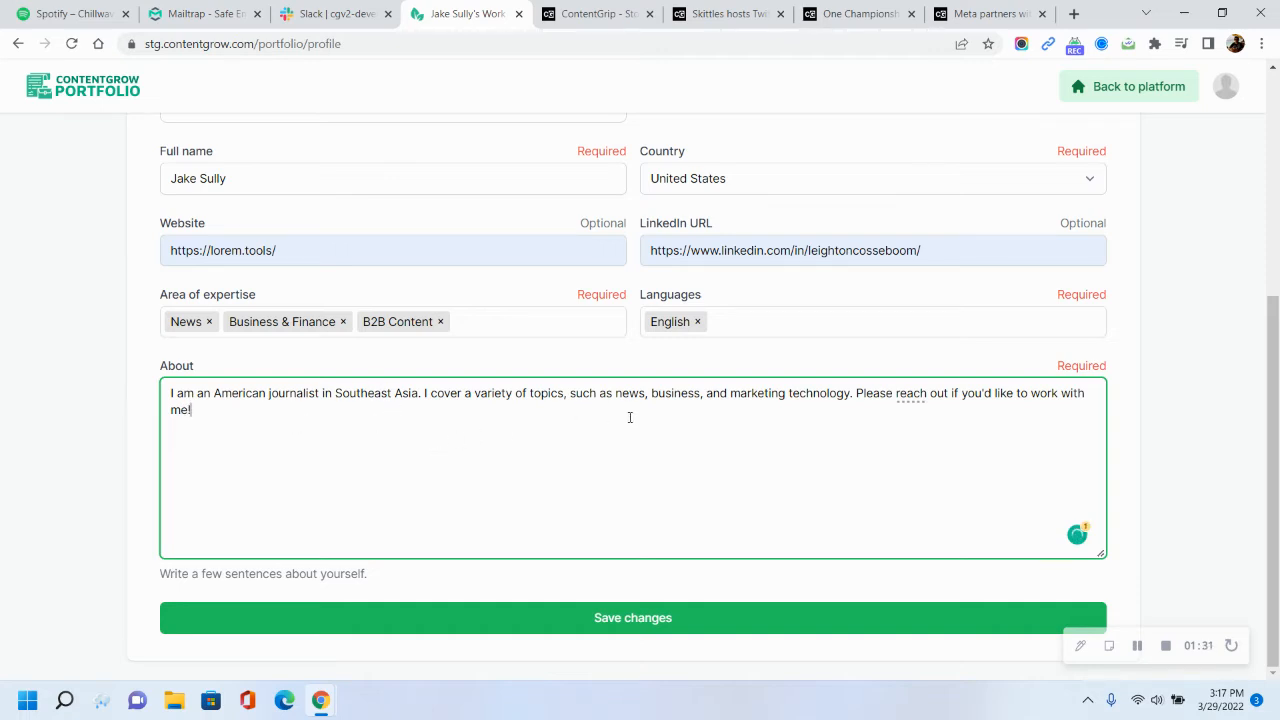
Save the profile changes and dismiss the success notification
{"action": "mouse_move", "coordinate": [914, 394]}
{"action": "scroll", "coordinate": [264, 427], "scroll_direction": "up", "scroll_amount": 3}
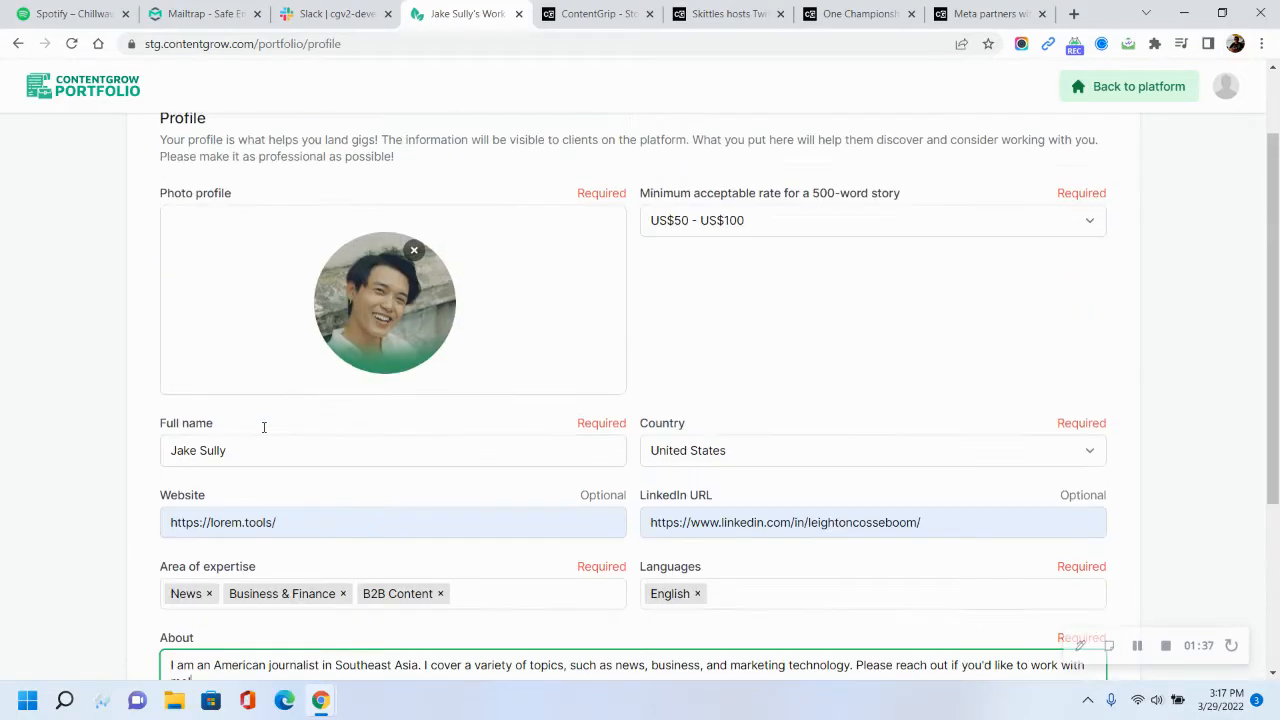
{"action": "scroll", "coordinate": [266, 426], "scroll_direction": "down", "scroll_amount": 3}
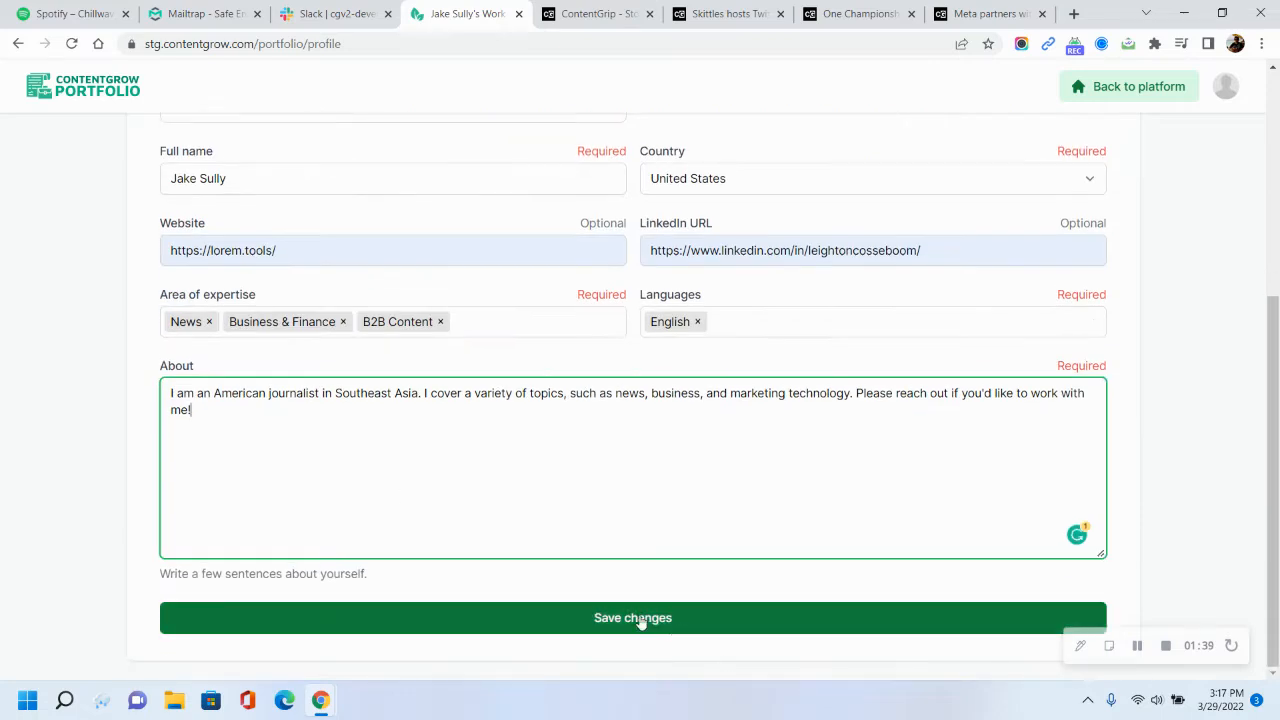
{"action": "left_click", "coordinate": [640, 620]}
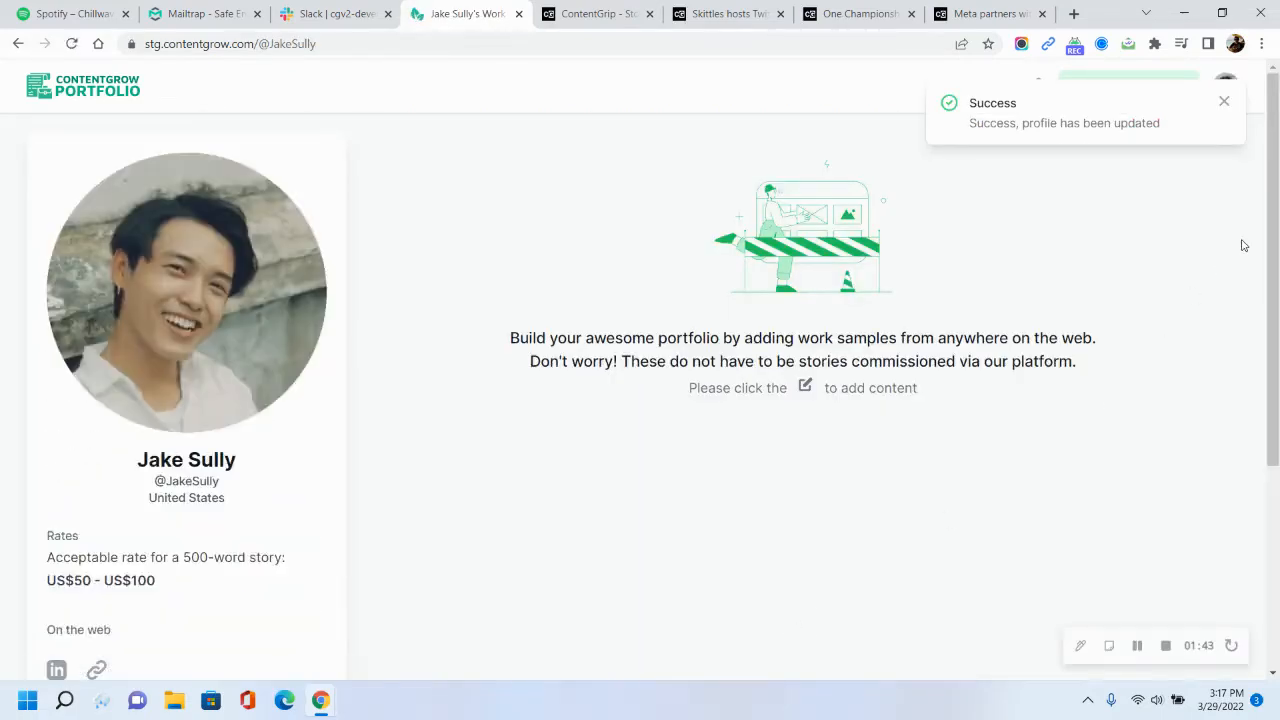
{"action": "left_click", "coordinate": [1224, 102]}
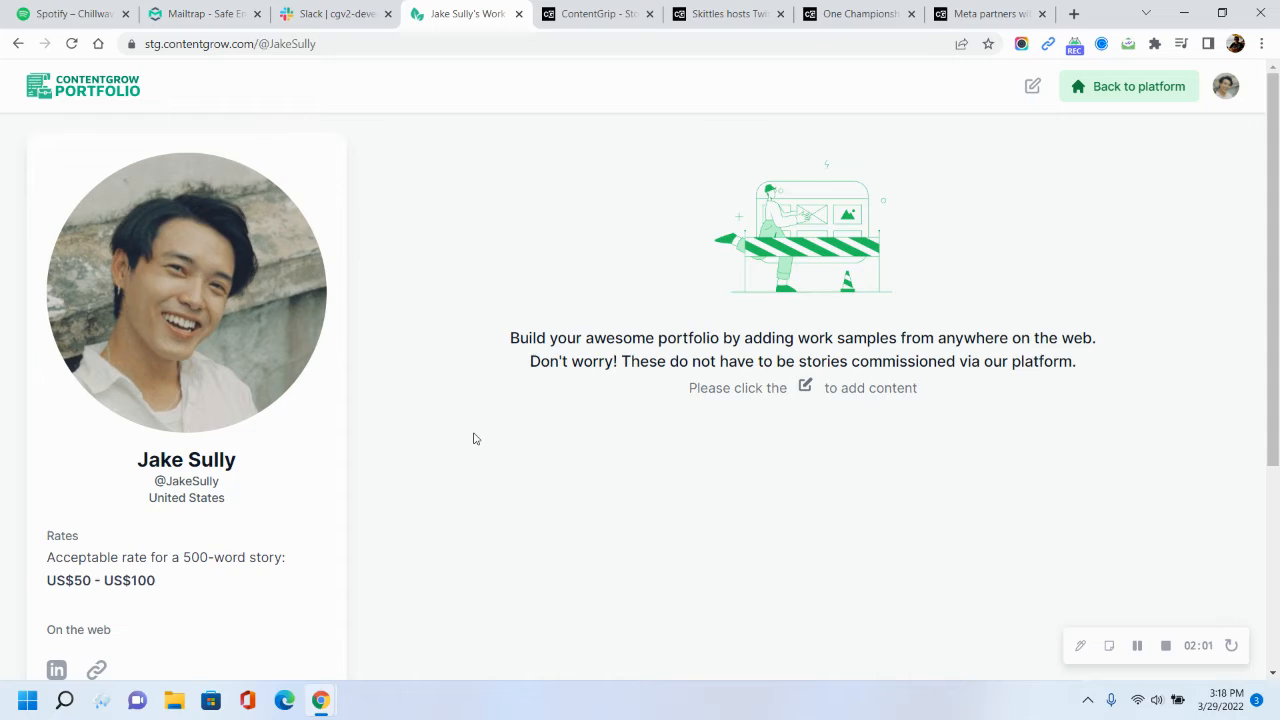
Switch the portfolio page to edit mode and open the Add content dialog
{"action": "scroll", "coordinate": [474, 438], "scroll_direction": "down", "scroll_amount": 4}
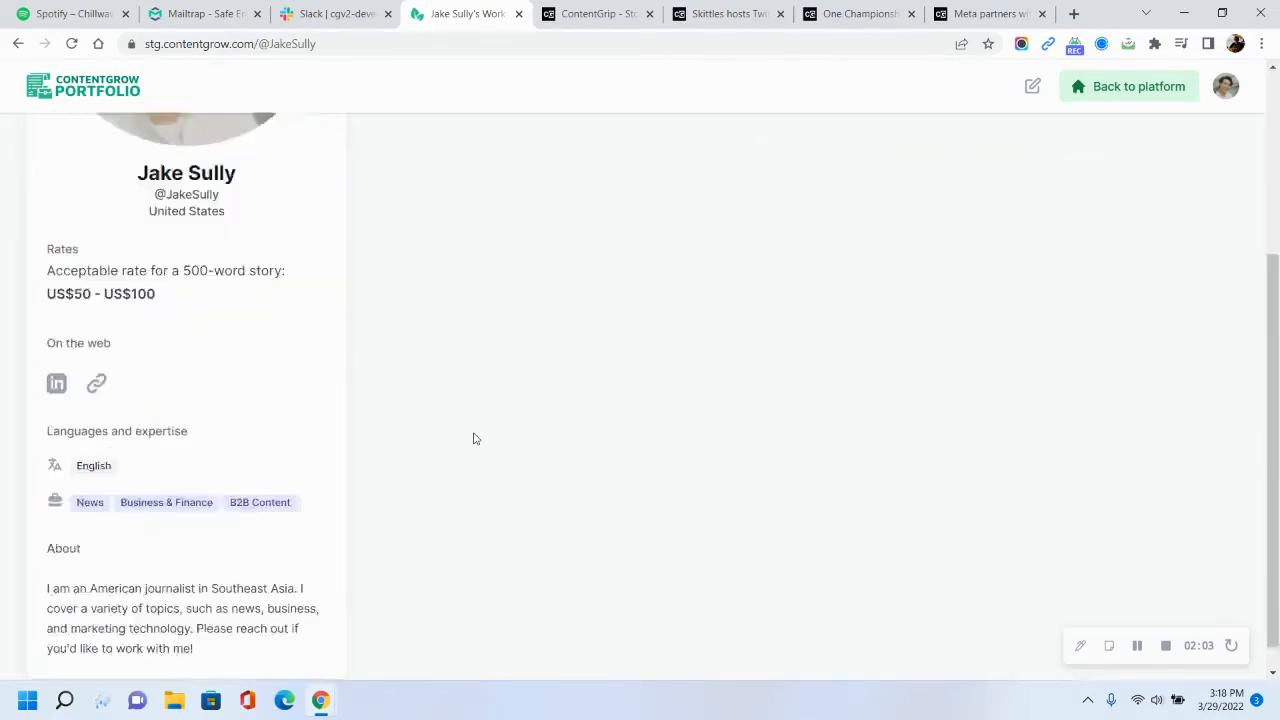
{"action": "scroll", "coordinate": [709, 443], "scroll_direction": "up", "scroll_amount": 4}
{"action": "left_click", "coordinate": [1033, 86]}
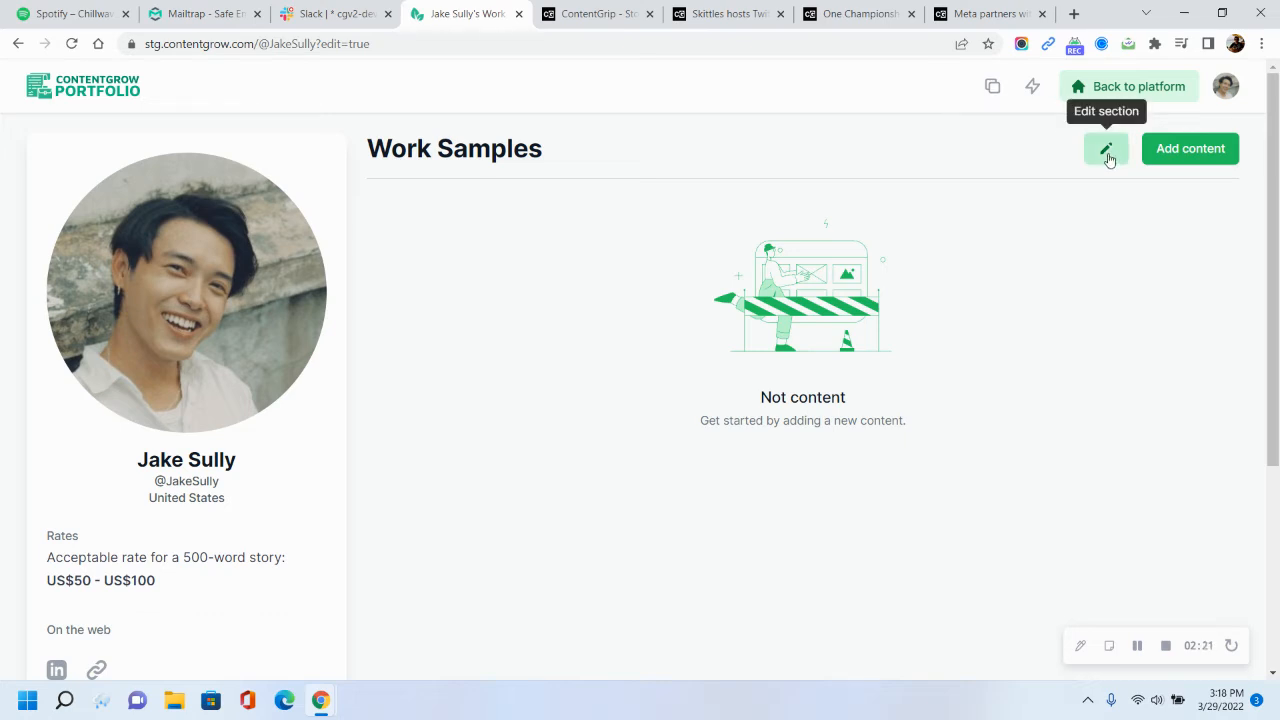
{"action": "left_click", "coordinate": [1204, 157]}
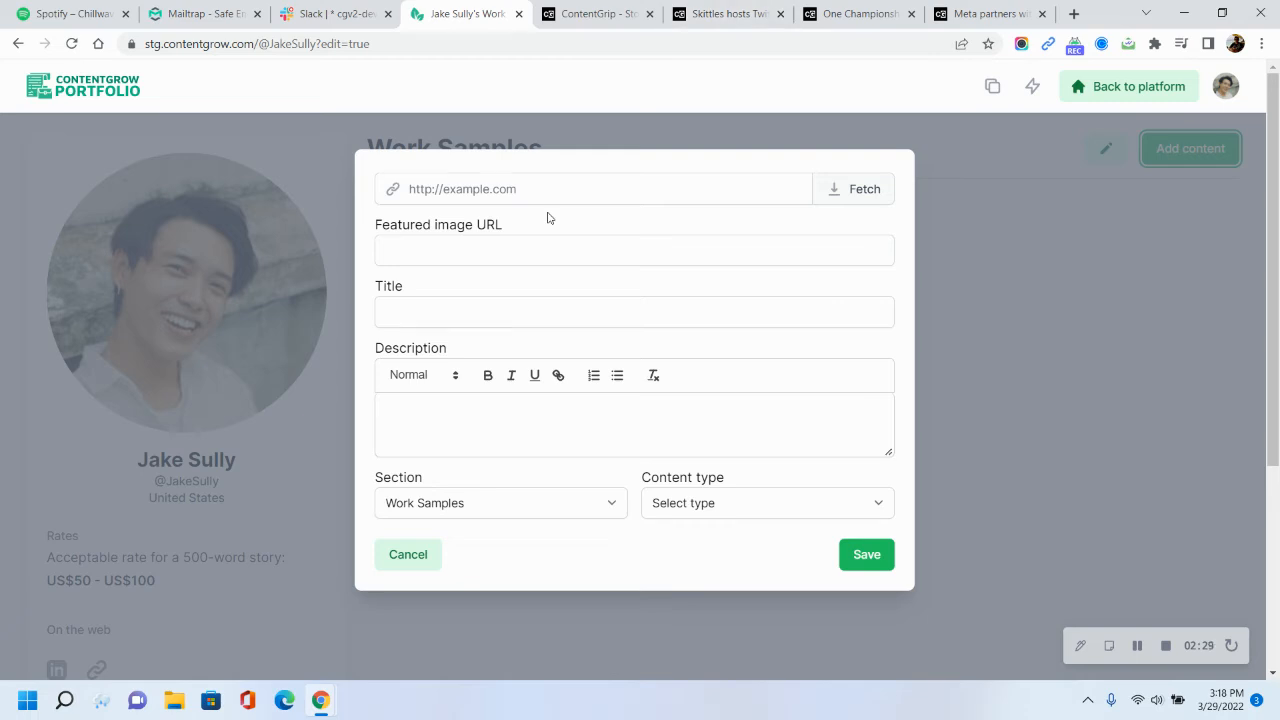
Copy the Skittles Twitch event article's URL from its tab, paste it into the content link field, and fetch its details
{"action": "left_click", "coordinate": [722, 14]}
{"action": "left_click", "coordinate": [390, 43]}
{"action": "key", "text": "ctrl+c"}
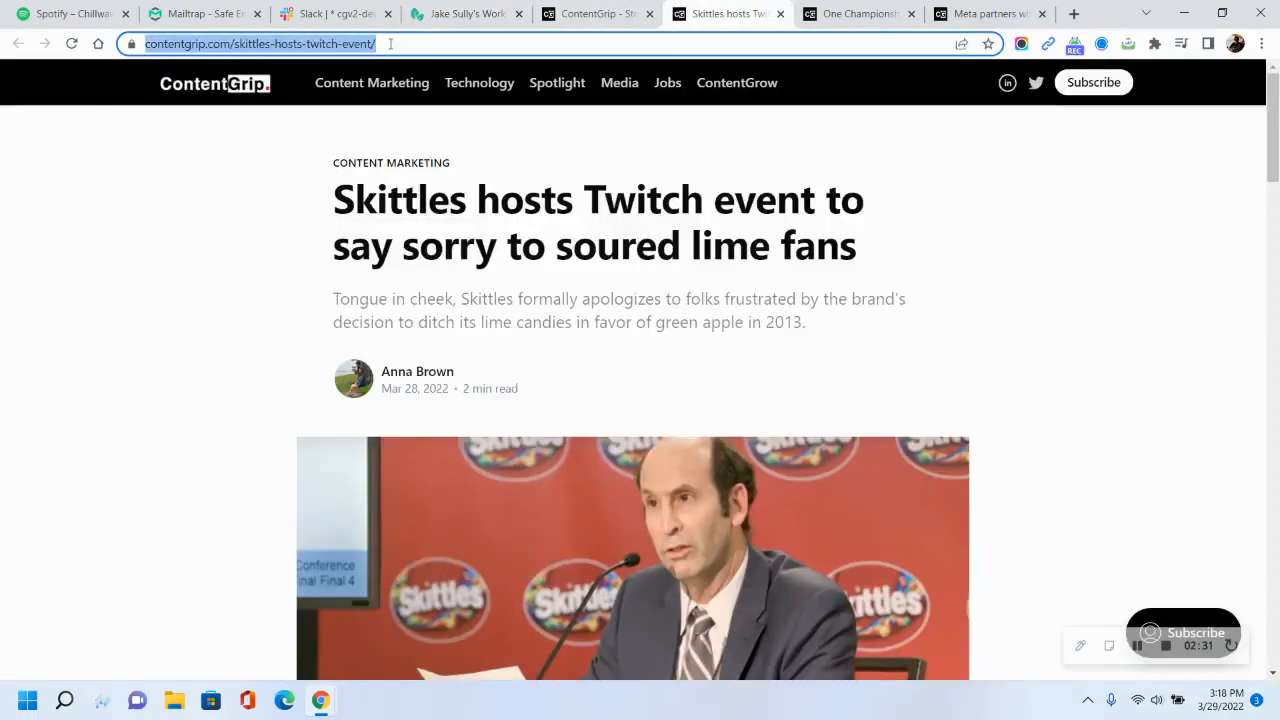
{"action": "left_click", "coordinate": [481, 8]}
{"action": "left_click", "coordinate": [485, 189]}
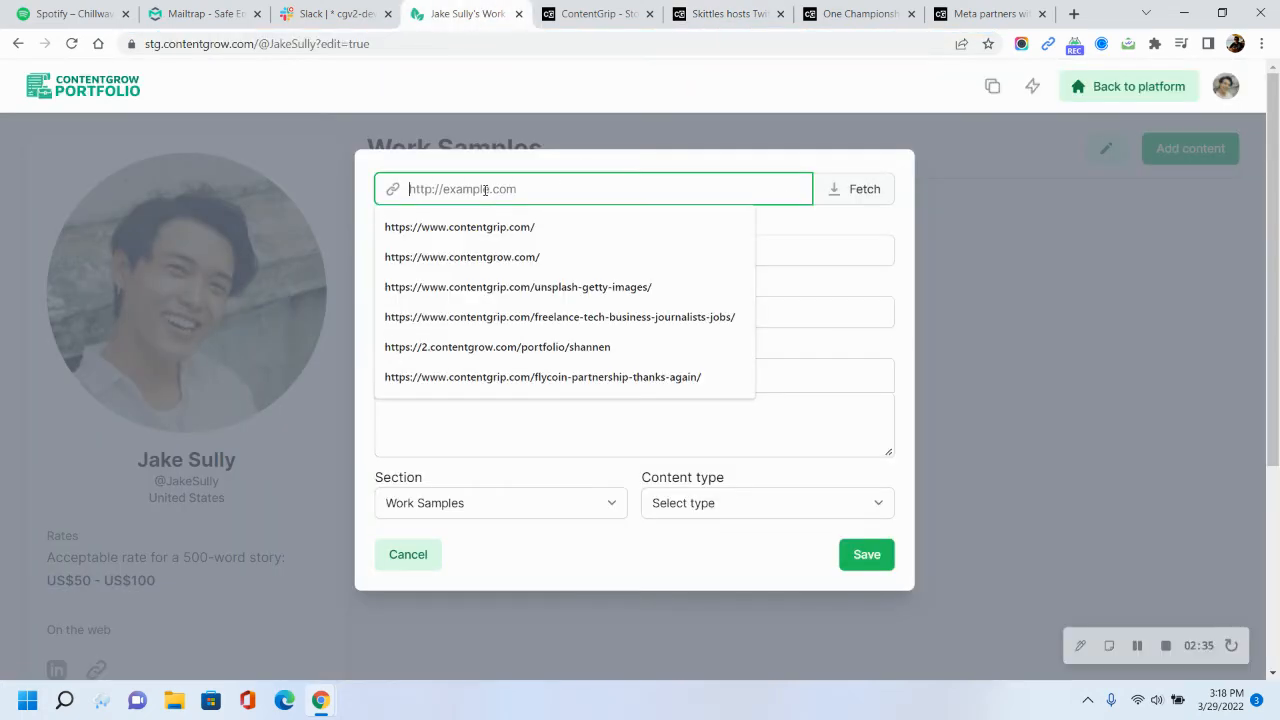
{"action": "key", "text": "ctrl+v"}
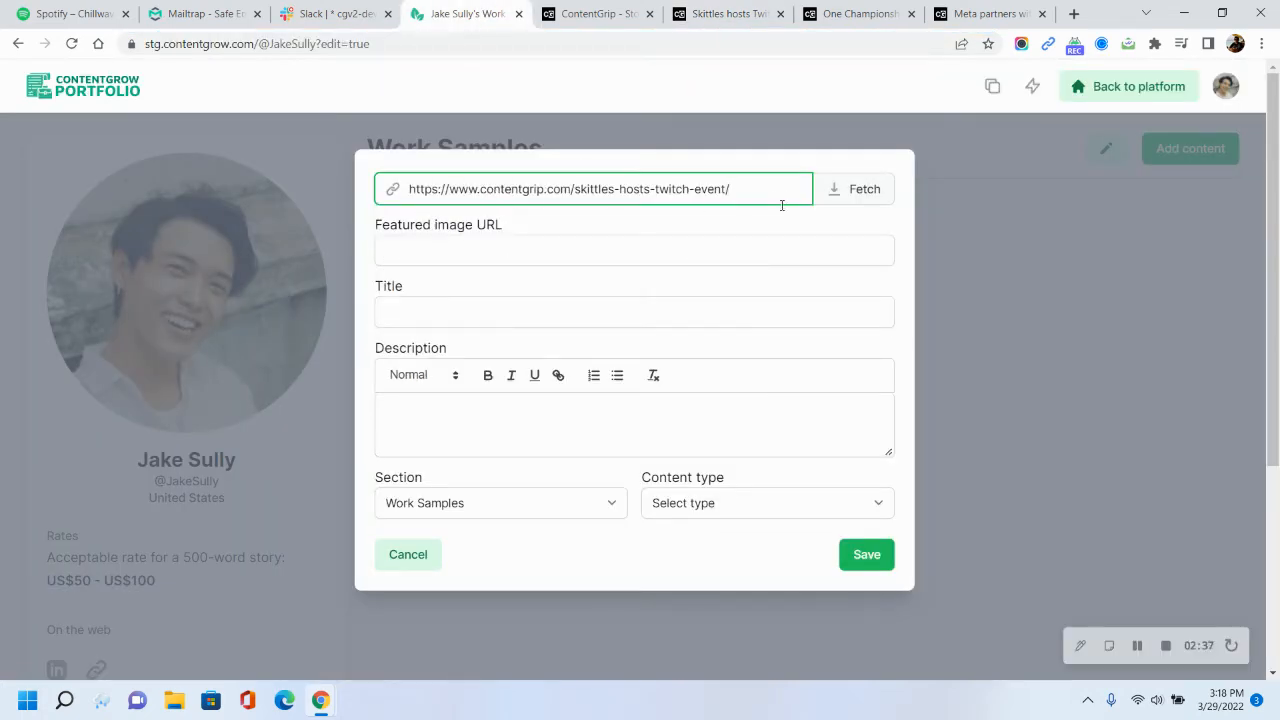
{"action": "left_click", "coordinate": [848, 197]}
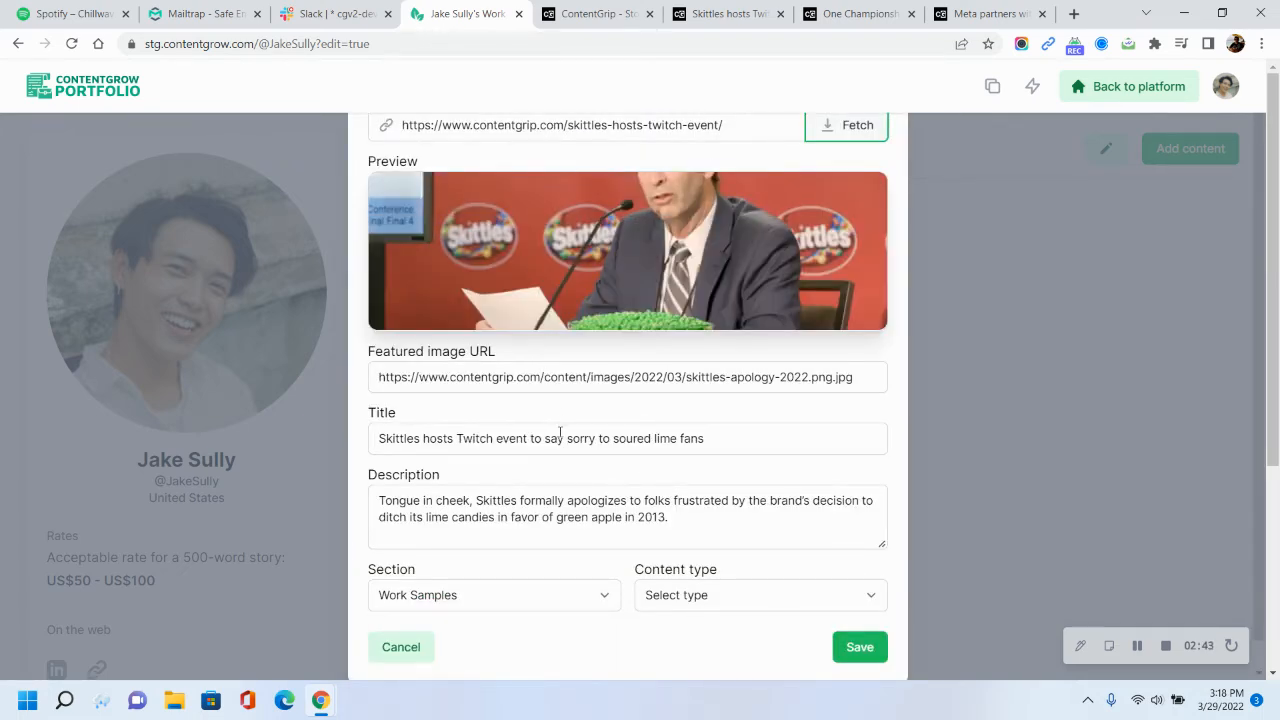
Set the work sample's content type to Blog post
{"action": "scroll", "coordinate": [560, 430], "scroll_direction": "down", "scroll_amount": 1}
{"action": "left_click", "coordinate": [710, 577]}
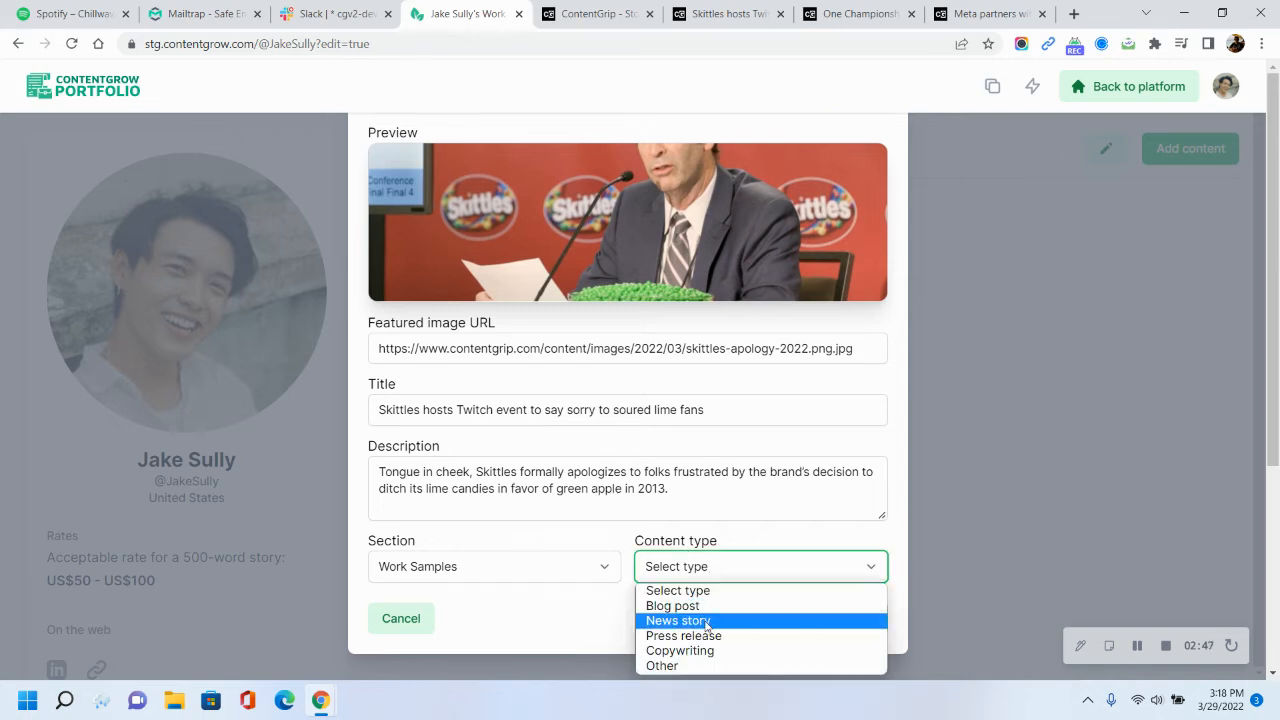
{"action": "left_click", "coordinate": [706, 606]}
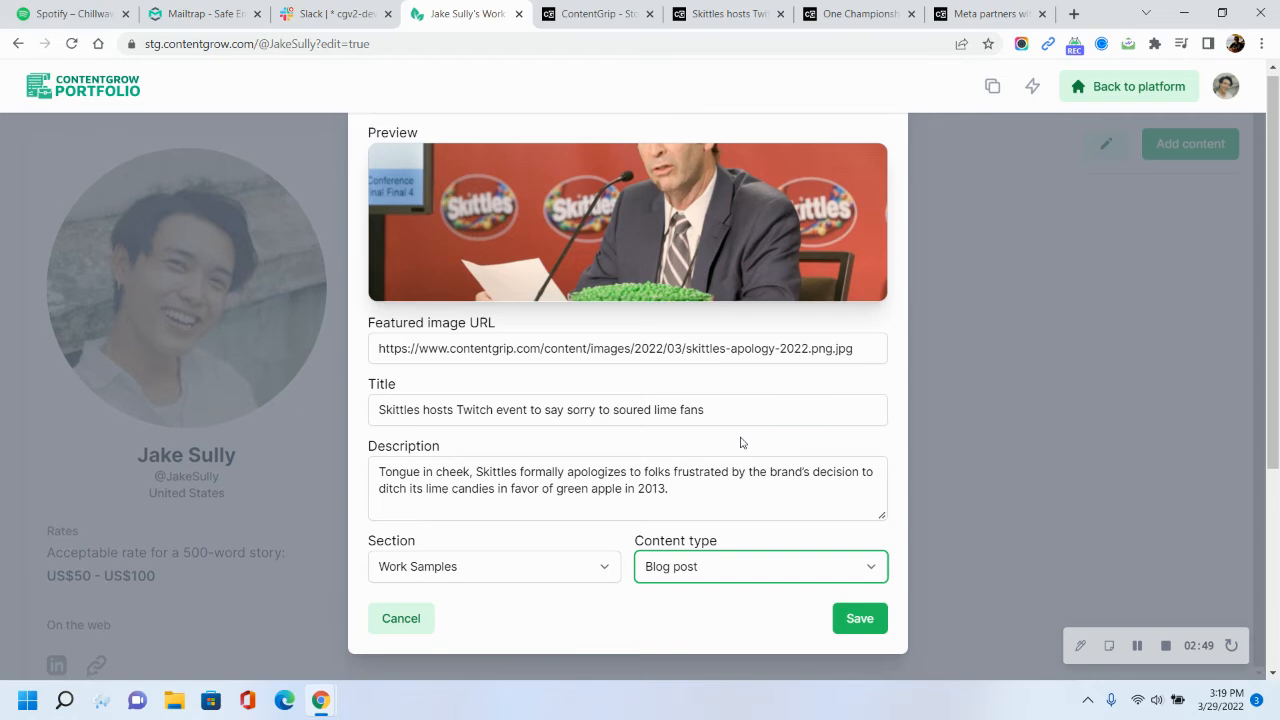
Save the Skittles work sample and open a fresh Add content dialog
{"action": "left_click", "coordinate": [857, 618]}
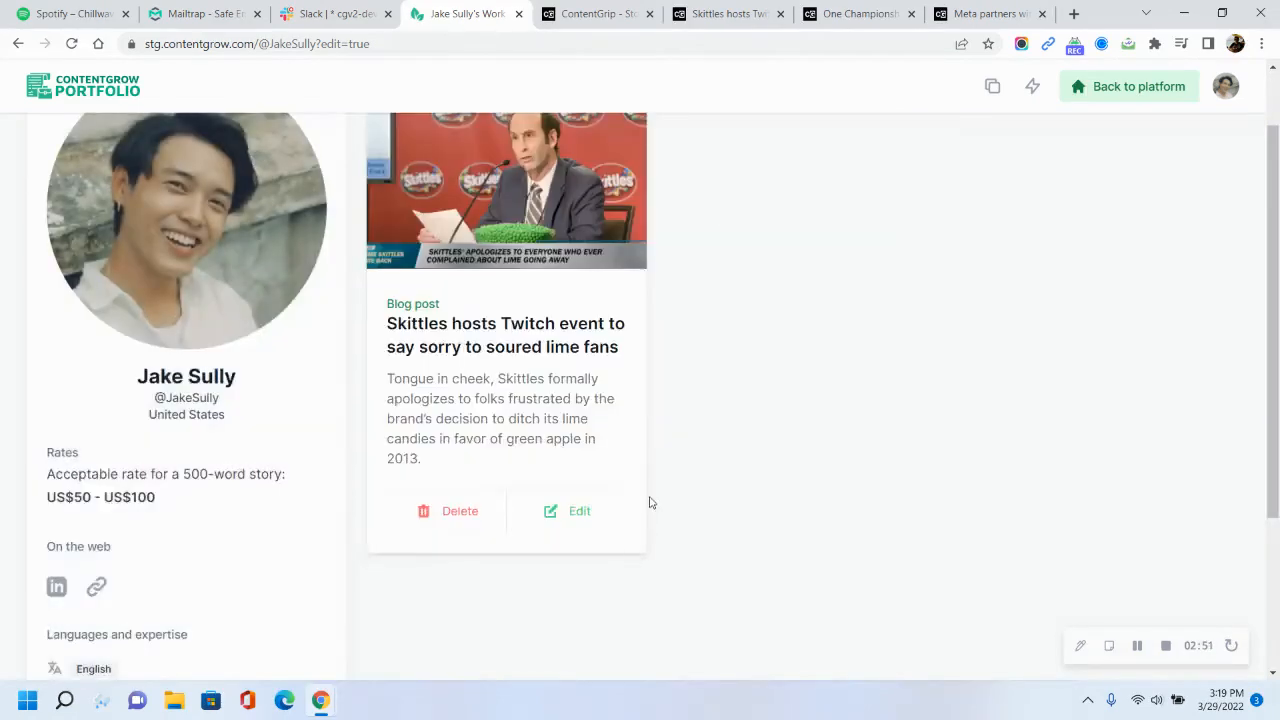
{"action": "scroll", "coordinate": [649, 503], "scroll_direction": "up", "scroll_amount": 2}
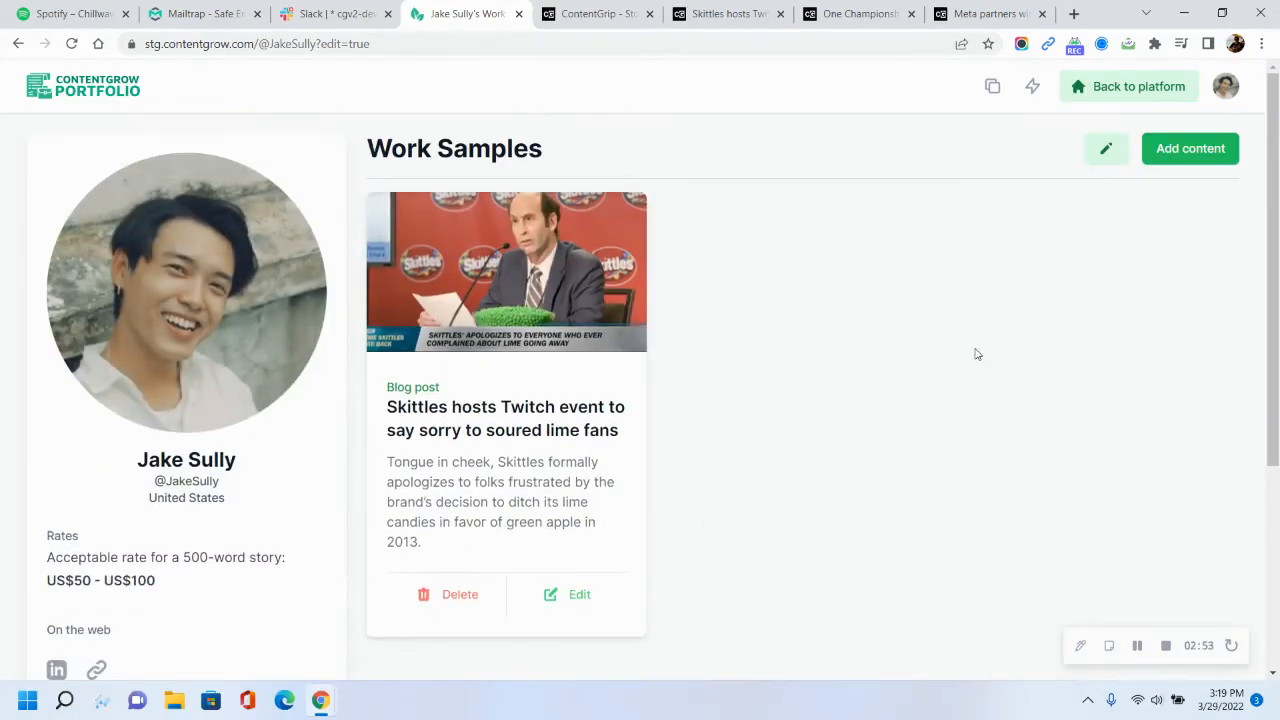
{"action": "left_click", "coordinate": [1186, 152]}
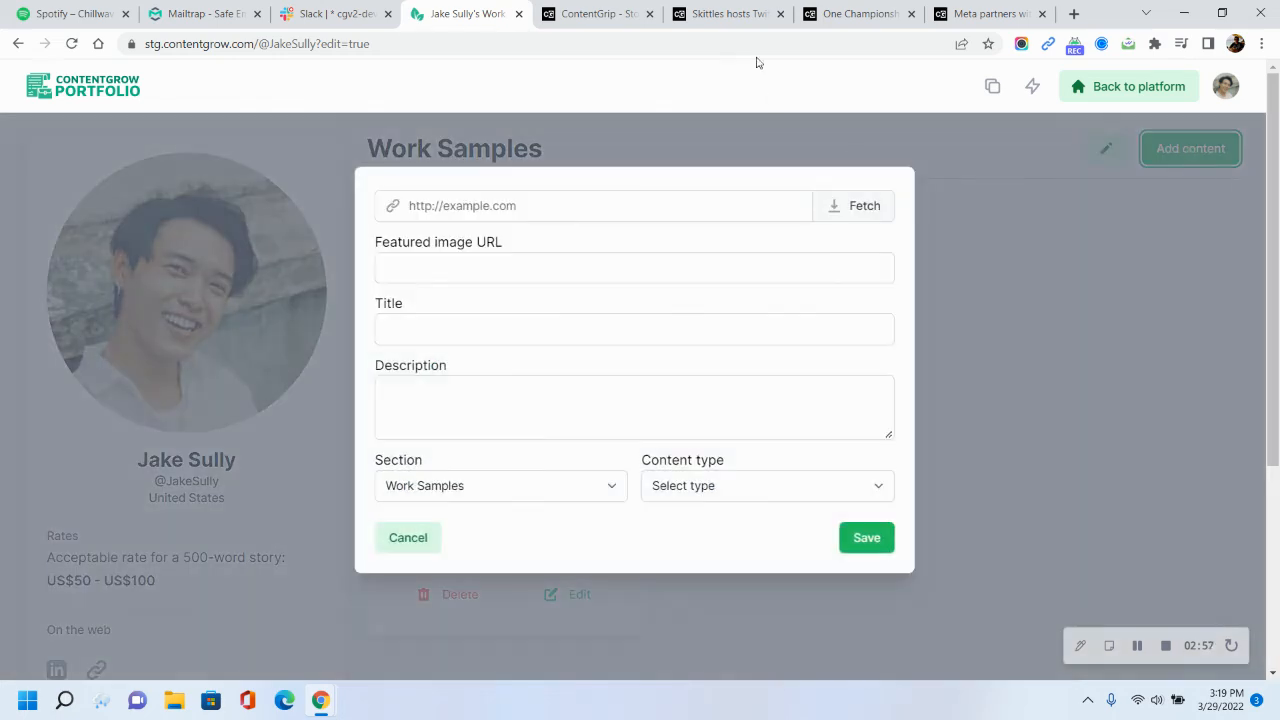
Copy the One Championship article's URL from its tab, paste it into the content link field, and fetch its details
{"action": "left_click", "coordinate": [850, 14]}
{"action": "left_click", "coordinate": [408, 45]}
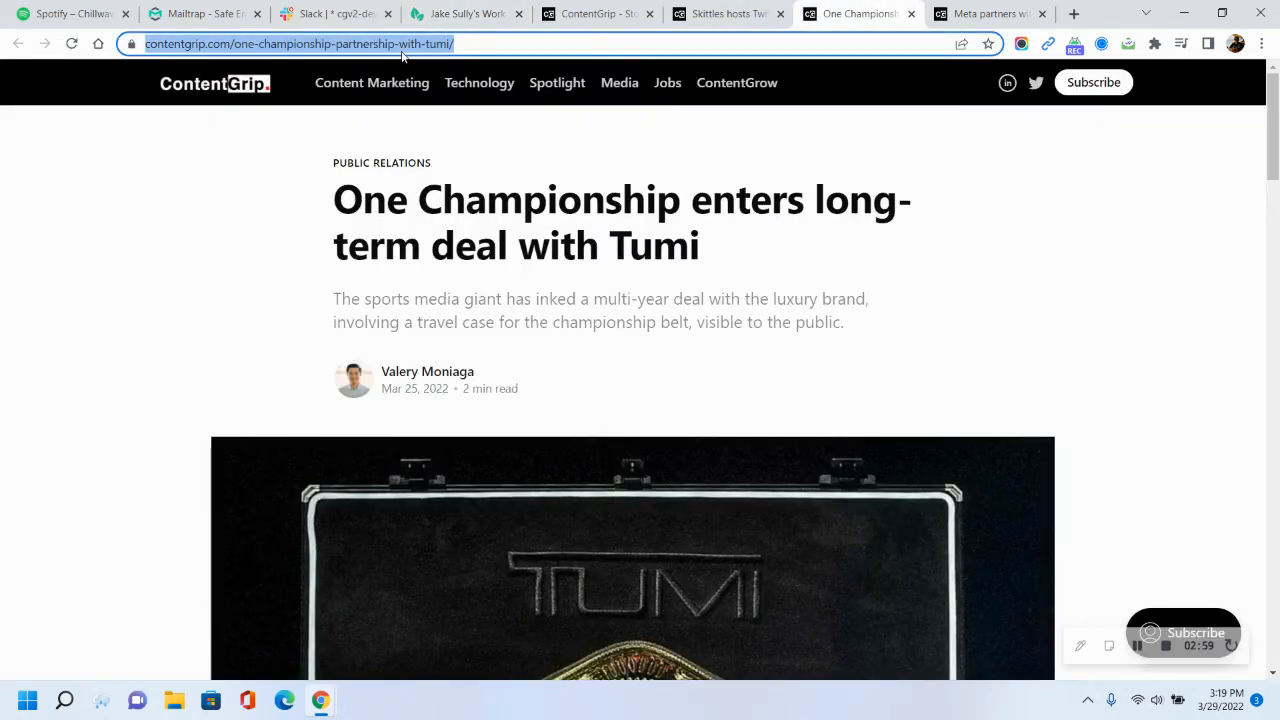
{"action": "key", "text": "ctrl+c"}
{"action": "key", "text": "ctrl+shift+Tab"}
{"action": "key", "text": "ctrl+shift+Tab"}
{"action": "key", "text": "ctrl+shift+Tab"}
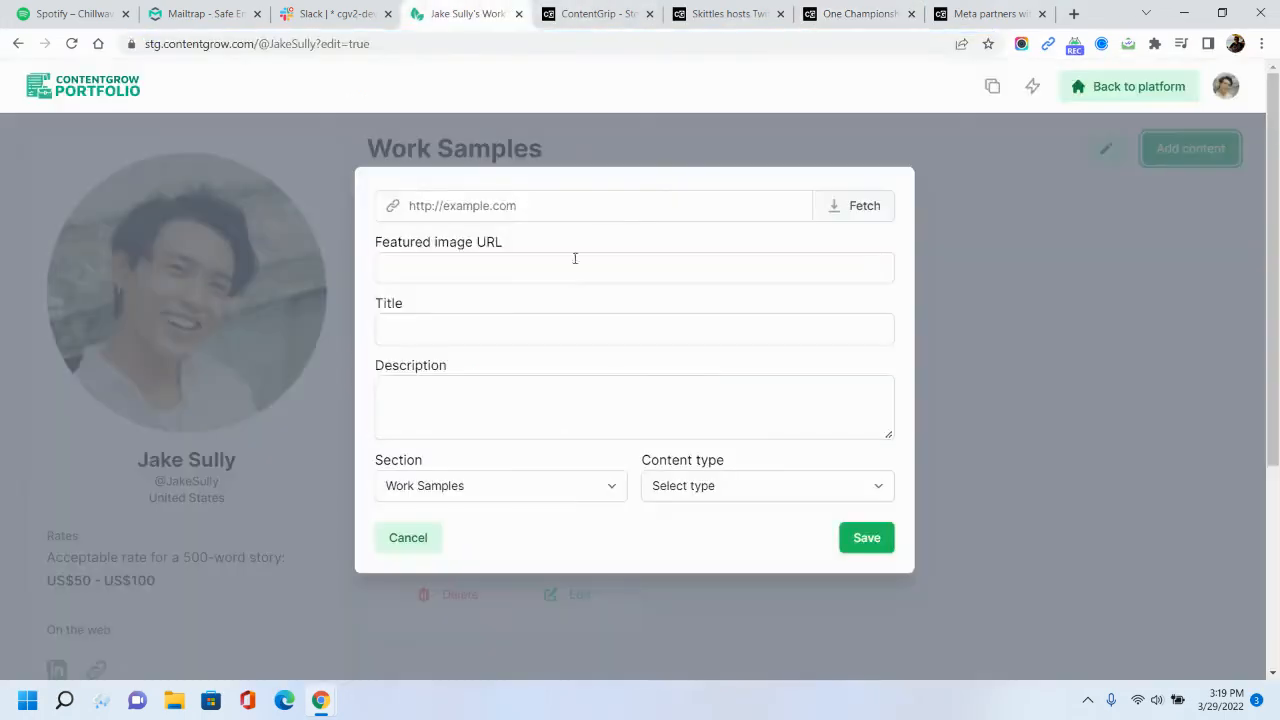
{"action": "left_click", "coordinate": [523, 206]}
{"action": "key", "text": "ctrl+v"}
{"action": "left_click", "coordinate": [858, 206]}
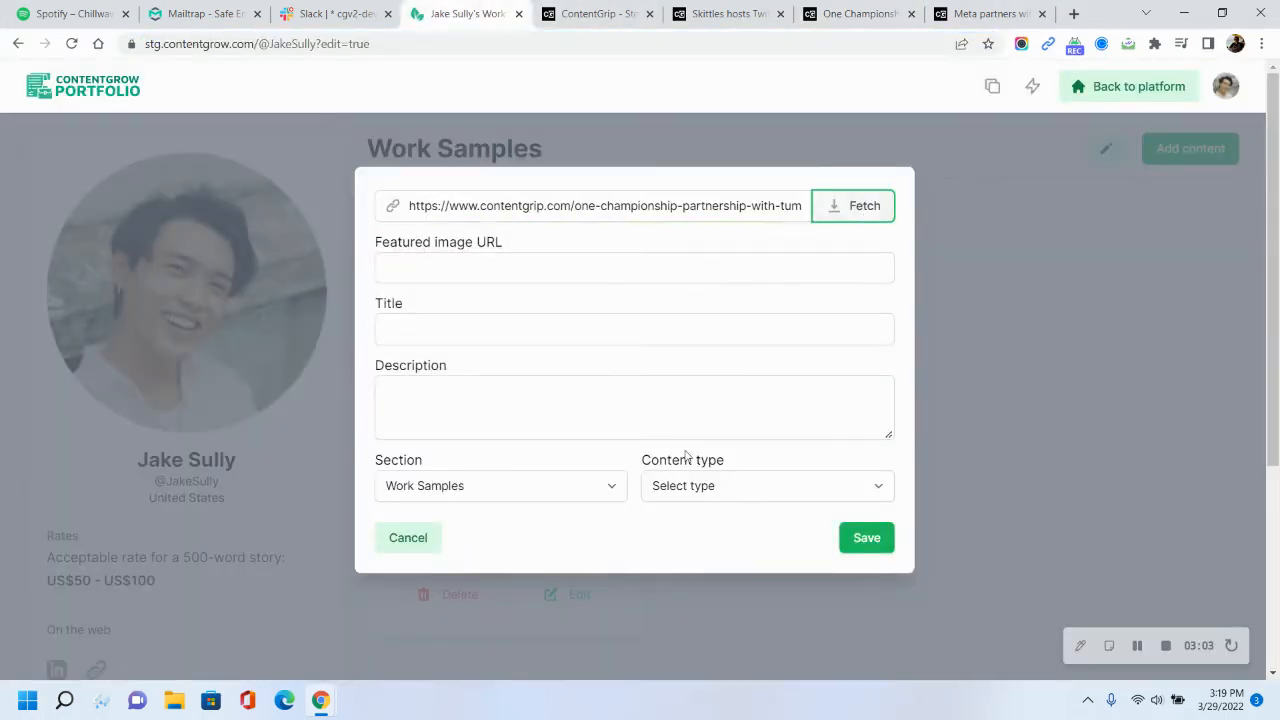
Set the One Championship sample's content type to Blog post and save it
{"action": "left_click", "coordinate": [712, 606]}
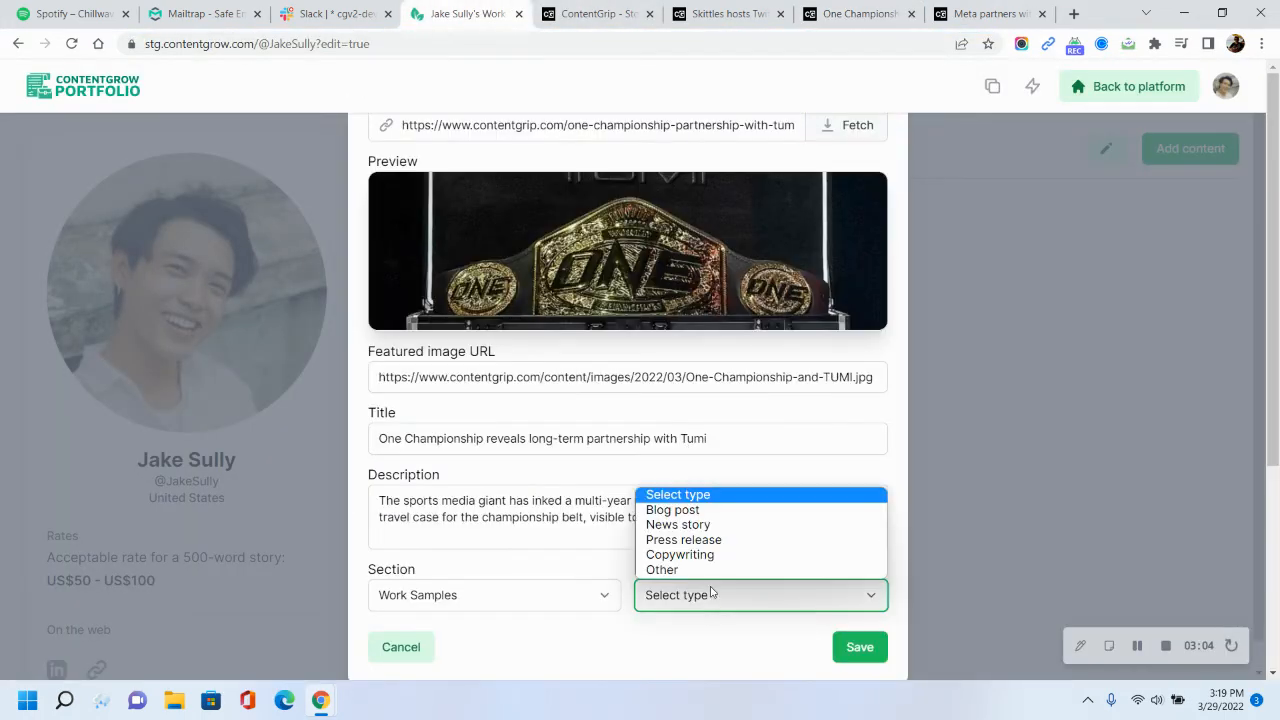
{"action": "left_click", "coordinate": [700, 510]}
{"action": "left_click", "coordinate": [871, 654]}
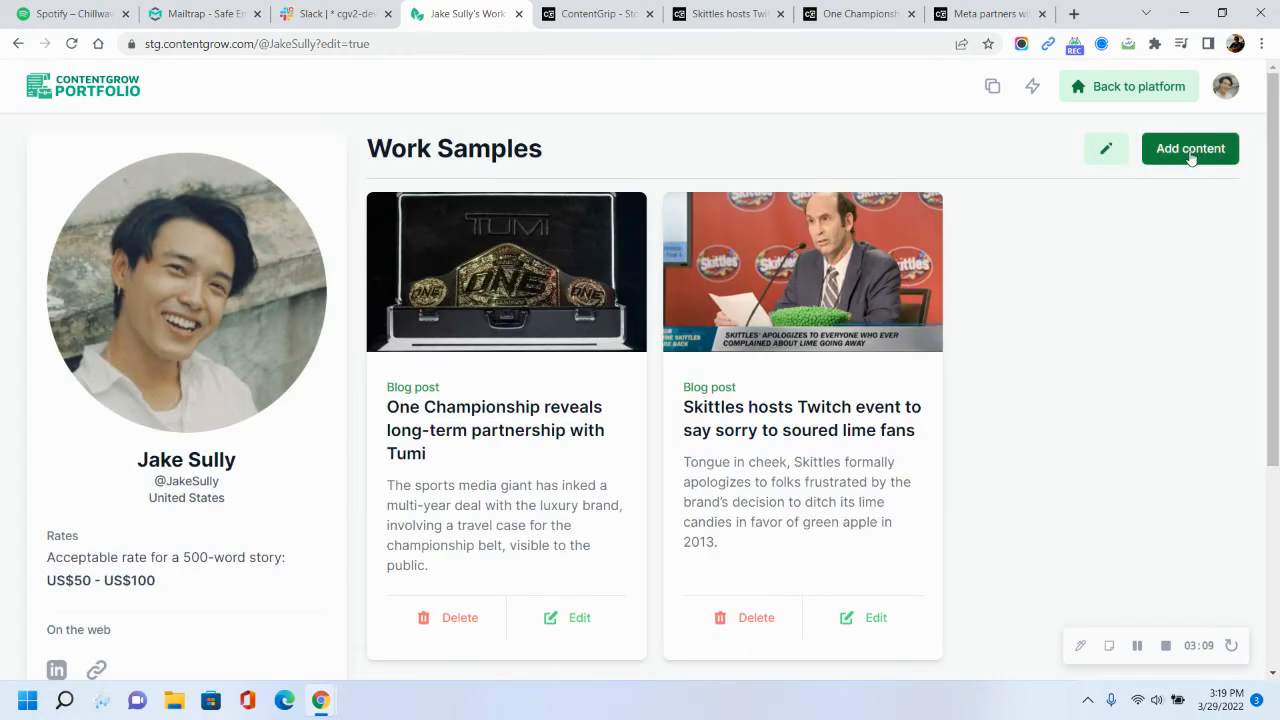
Open a new Add content dialog, paste the Meta partners with Vntana article's URL into the link field, and fetch its details
{"action": "left_click", "coordinate": [1190, 155]}
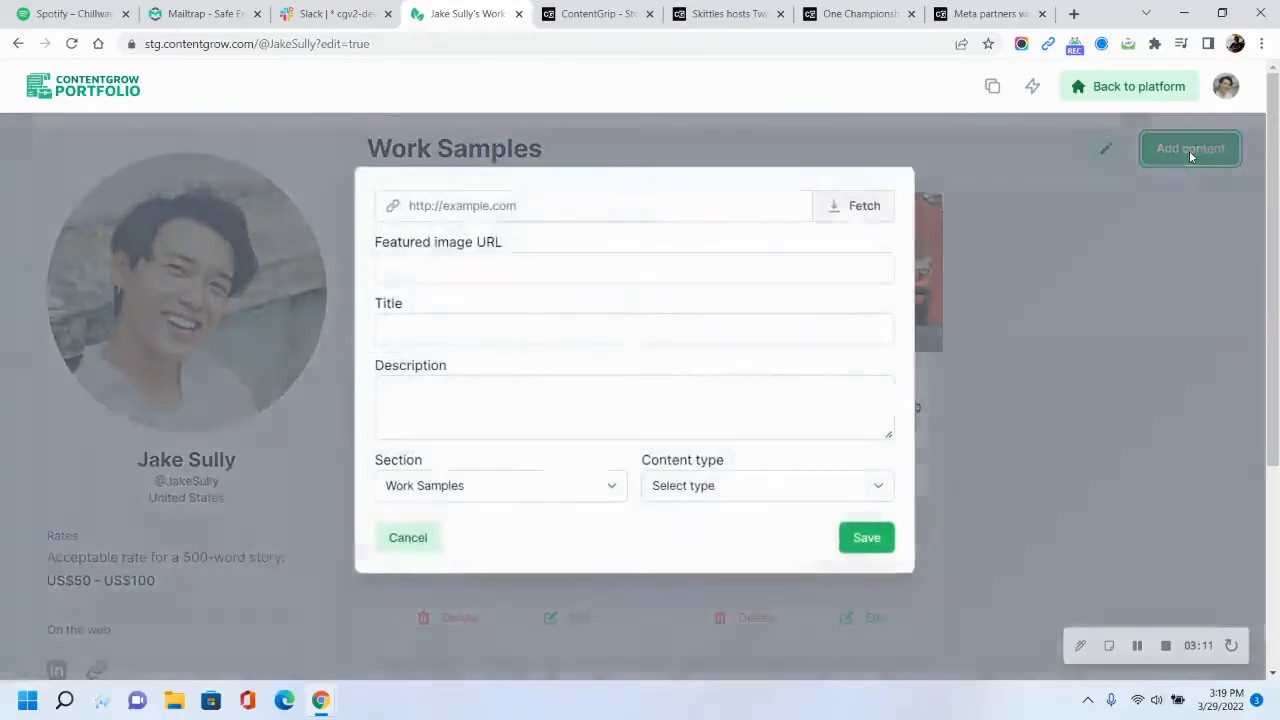
{"action": "left_click", "coordinate": [970, 13]}
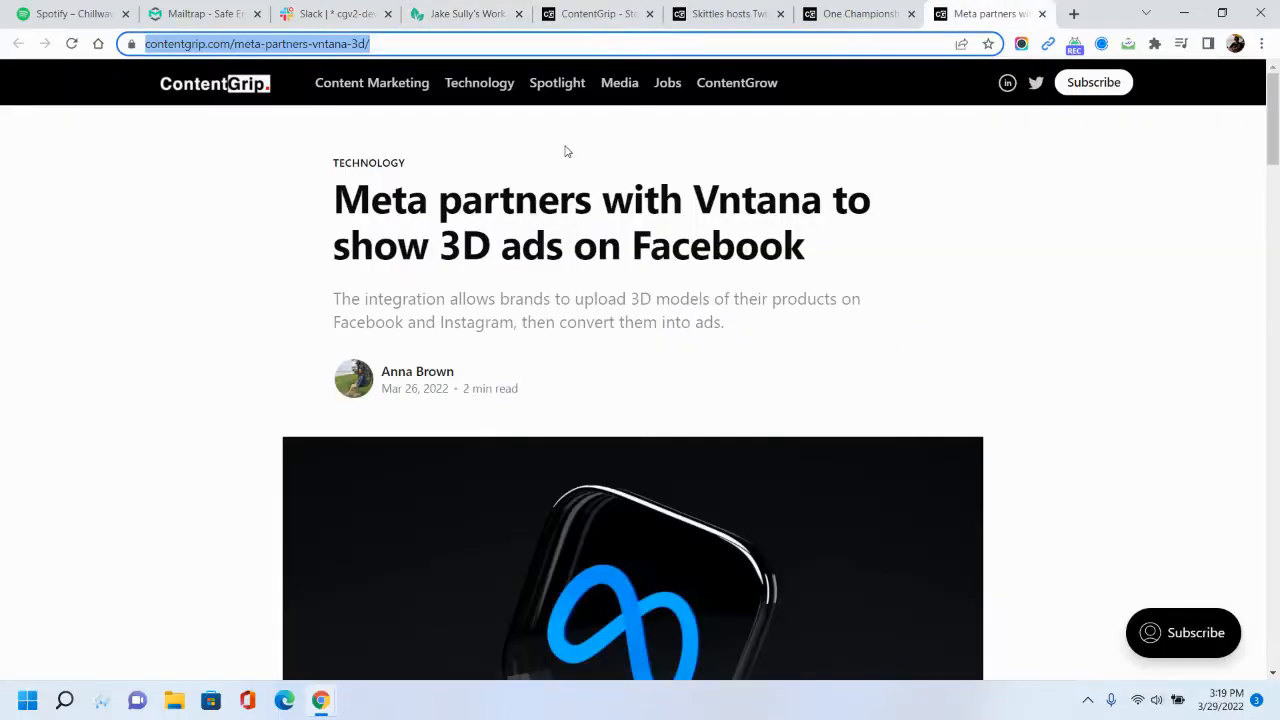
{"action": "left_click", "coordinate": [468, 14]}
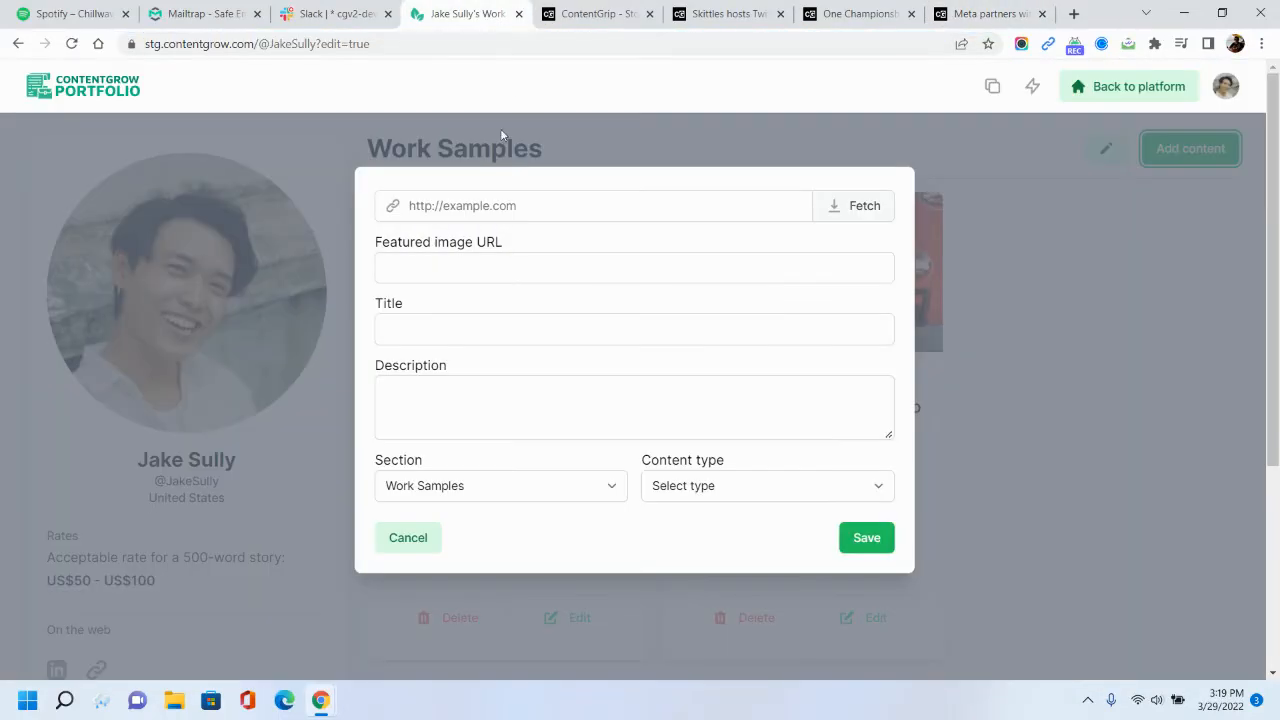
{"action": "left_click", "coordinate": [466, 204]}
{"action": "key", "text": "ctrl+v"}
{"action": "left_click", "coordinate": [857, 206]}
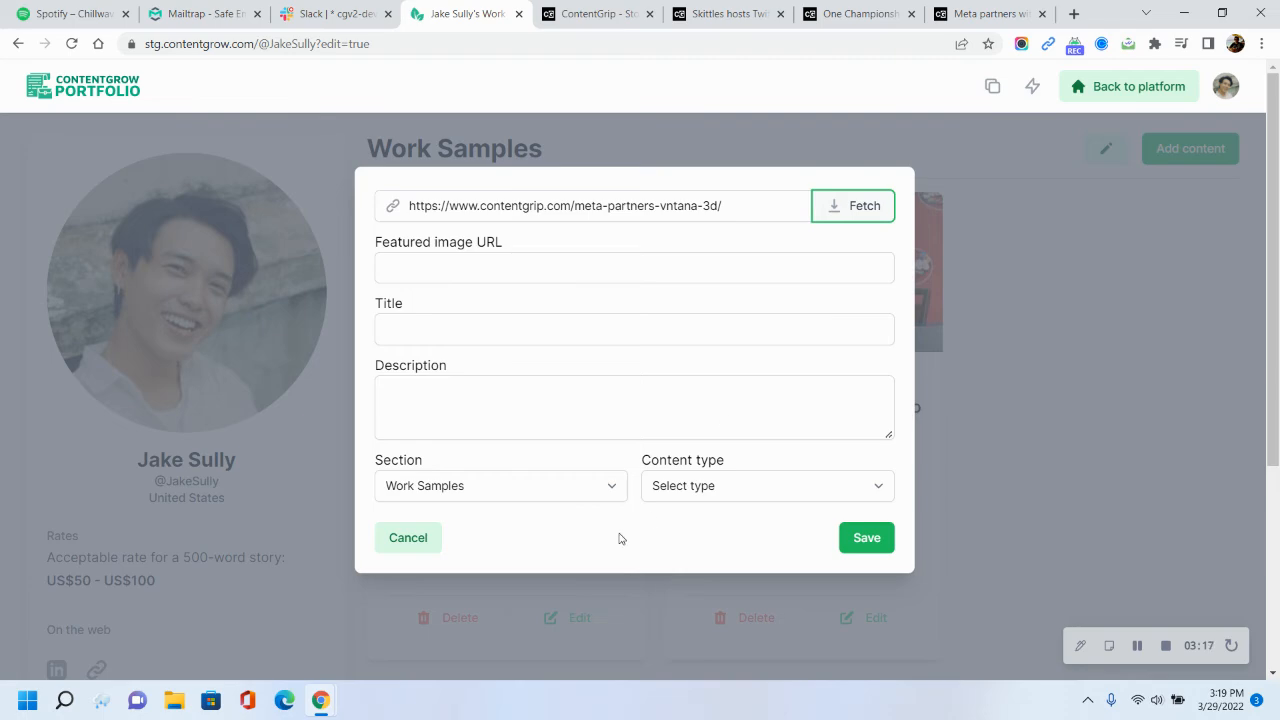
Set the Meta sample's content type to Blog post and save it
{"action": "scroll", "coordinate": [690, 530], "scroll_direction": "down", "scroll_amount": 1}
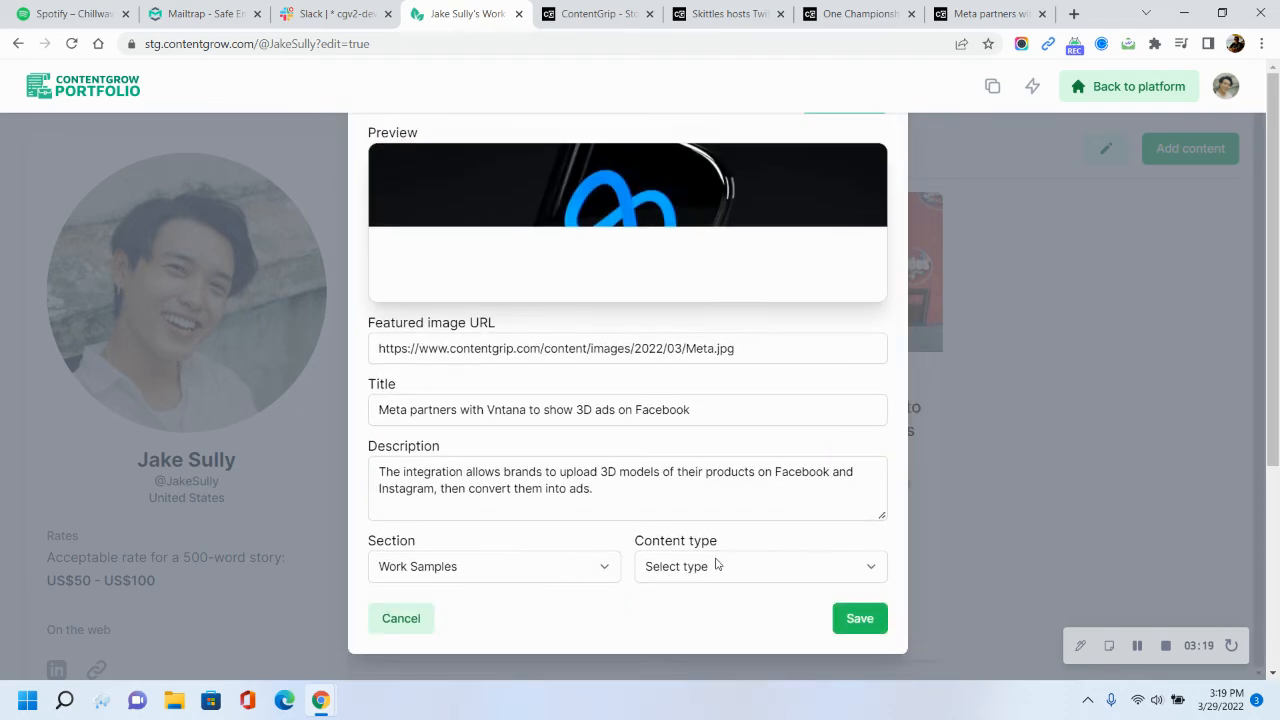
{"action": "left_click", "coordinate": [716, 566]}
{"action": "left_click", "coordinate": [720, 606]}
{"action": "left_click", "coordinate": [849, 619]}
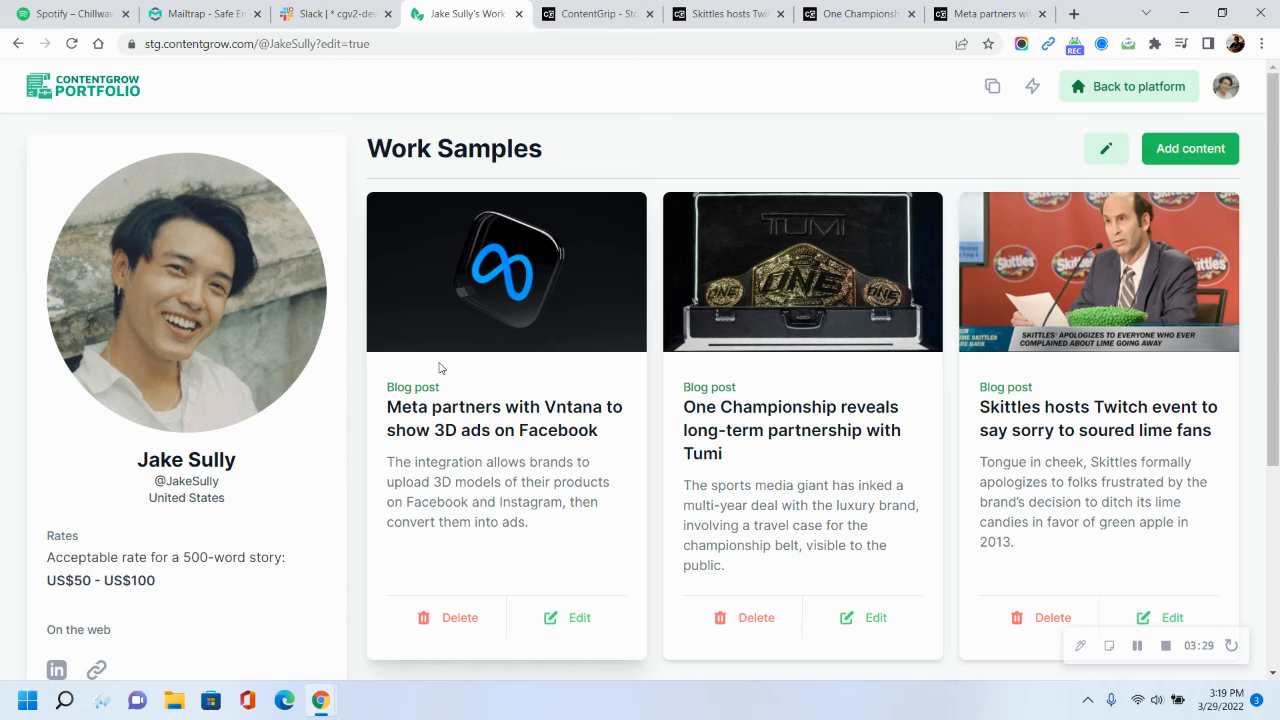
Switch the portfolio to live view and select its public page URL
{"action": "left_click", "coordinate": [1034, 92]}
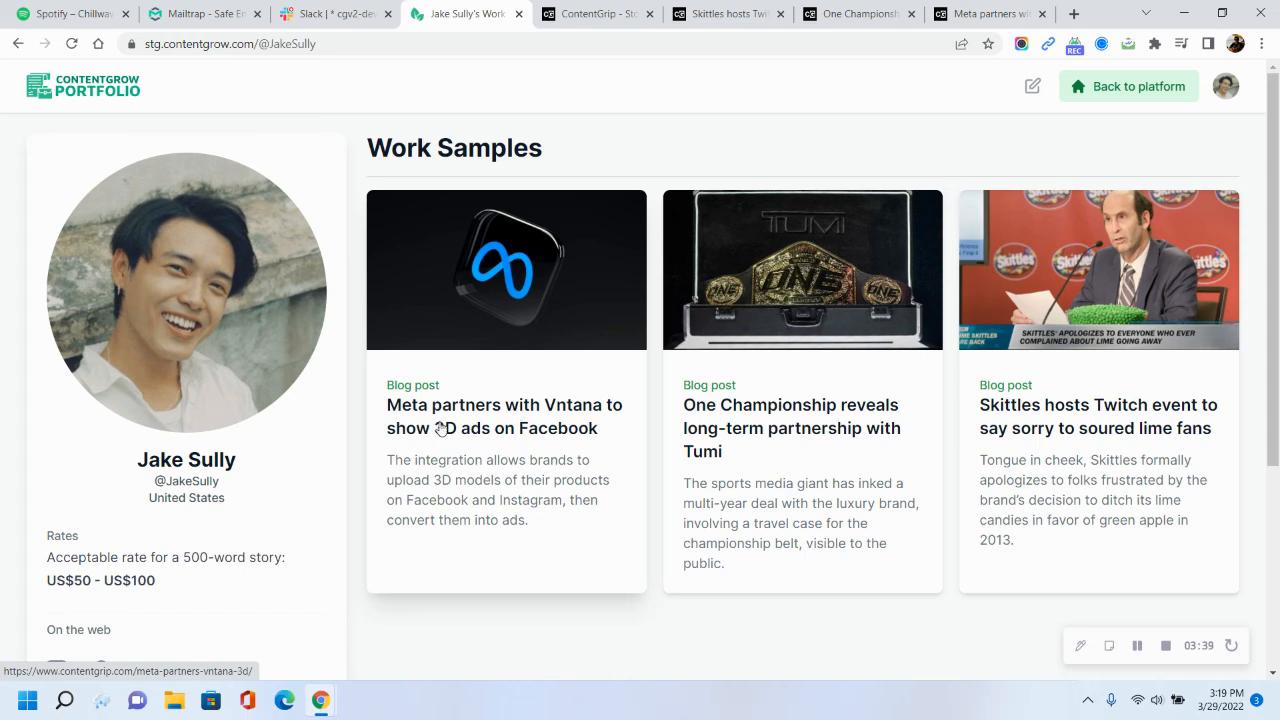
{"action": "left_click", "coordinate": [224, 42]}
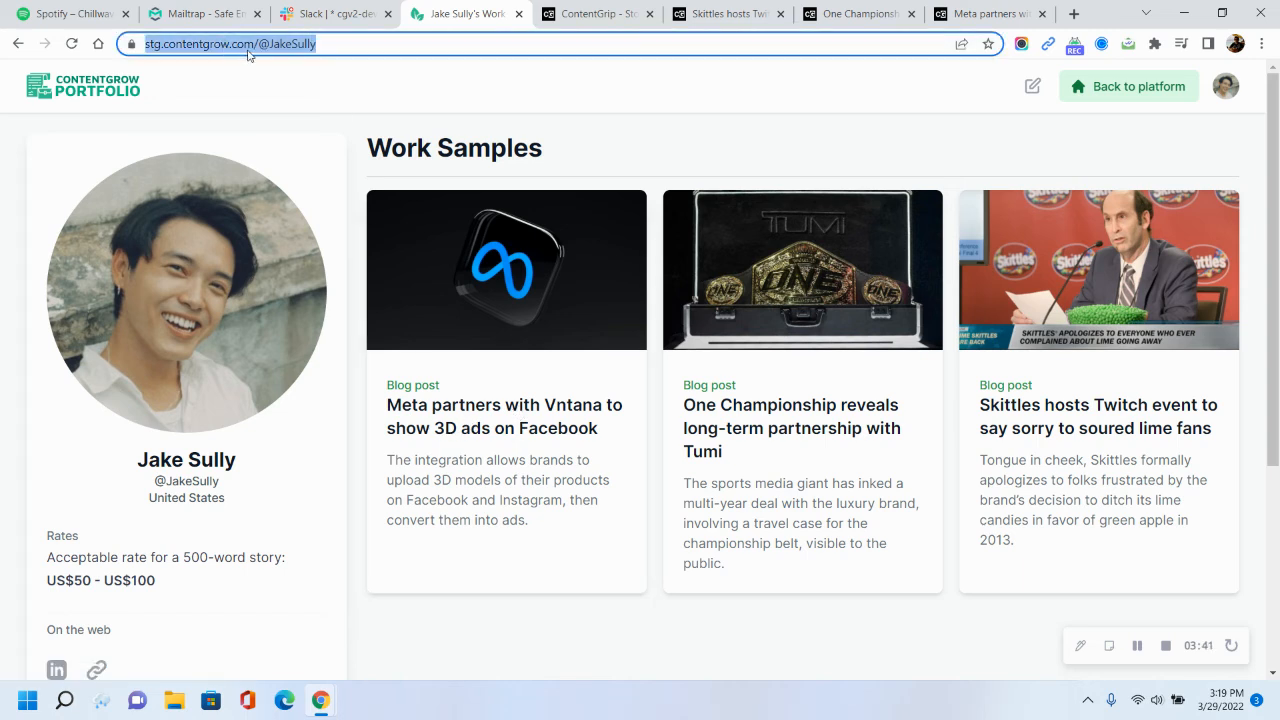